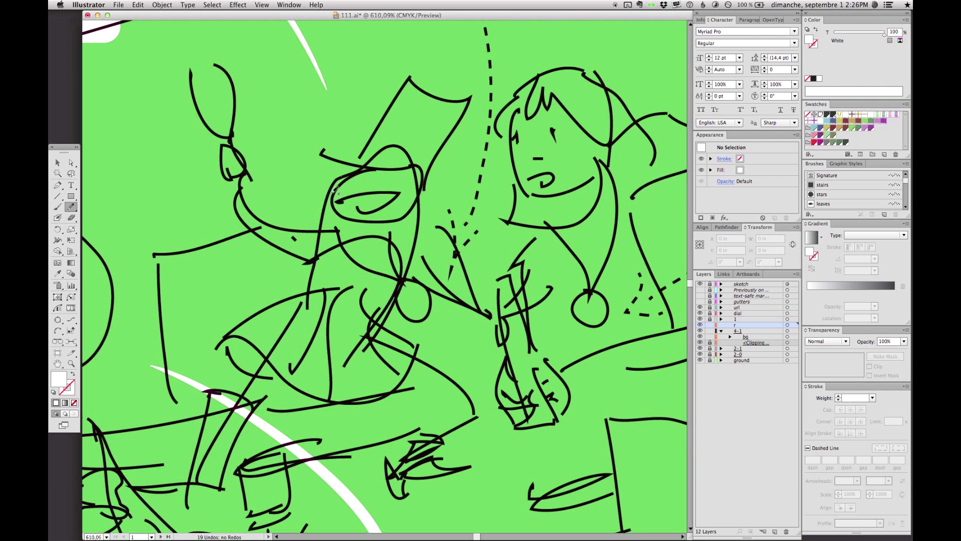
Draw a white head and a white neck over the sketched figure with the tall hat
left_click(415, 153)
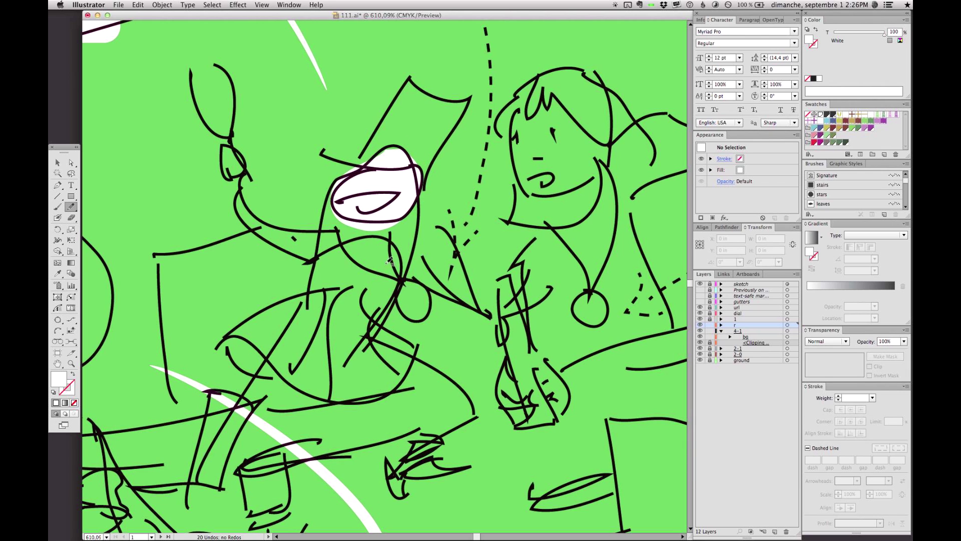
left_click(387, 266)
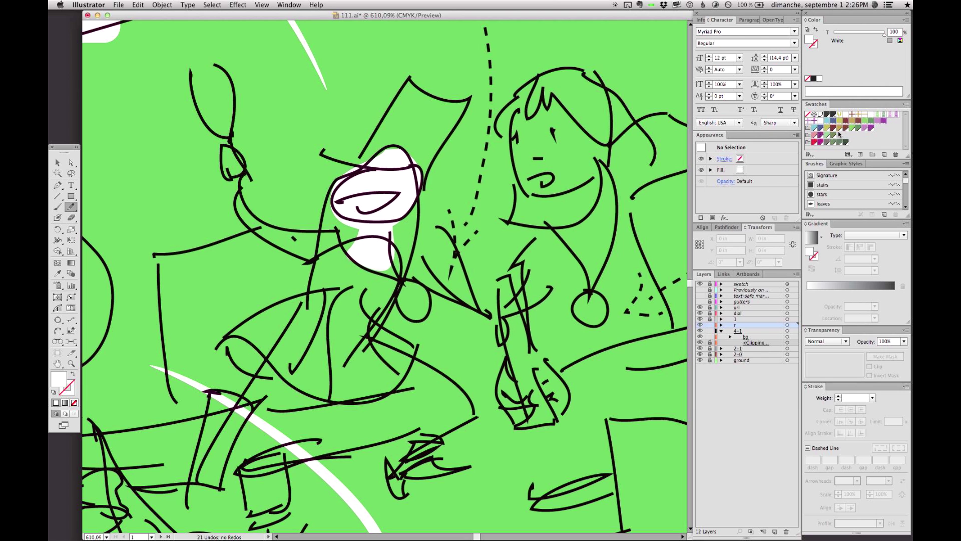
Draw an open mouth shape on the face with the 4 Dark green fill and deselect it
left_click(858, 127)
key("n")
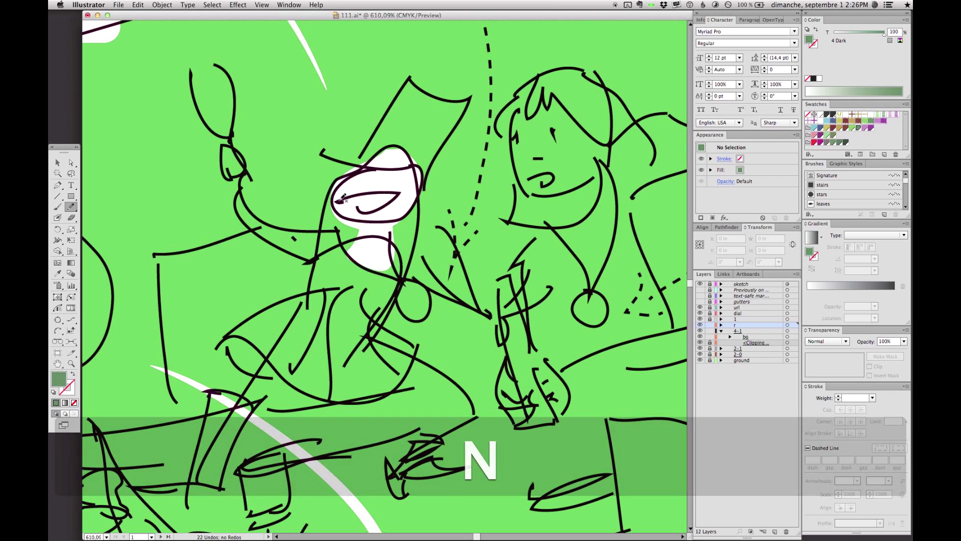
mouse_move(346, 196)
left_mouse_down()
mouse_move(405, 191)
mouse_move(377, 210)
mouse_move(353, 202)
left_mouse_up()
key("a")
key("n")
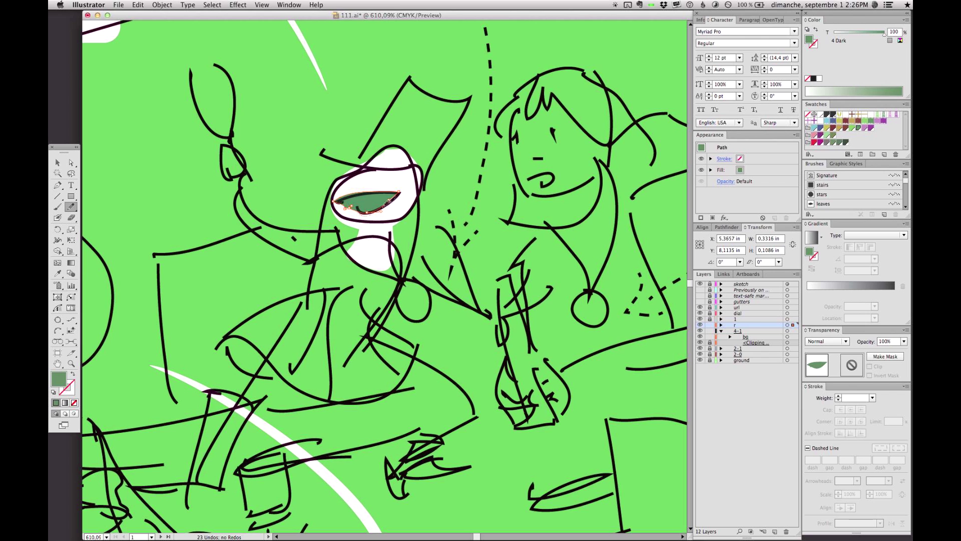
key("shift+super+a")
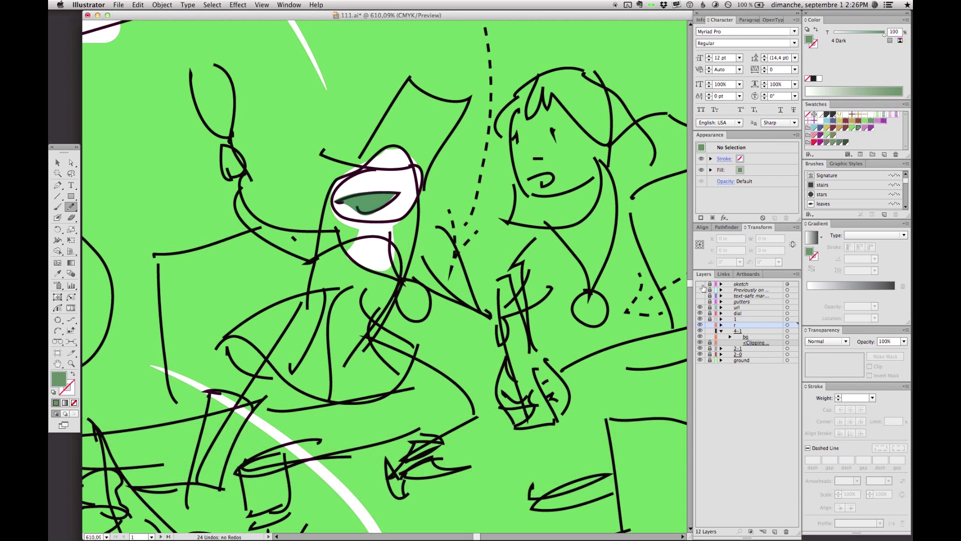
Hide the sketch layer and draw white teeth along the upper edge of the mouth with the Pencil tool
left_click(700, 284)
left_click(821, 115)
key("n")
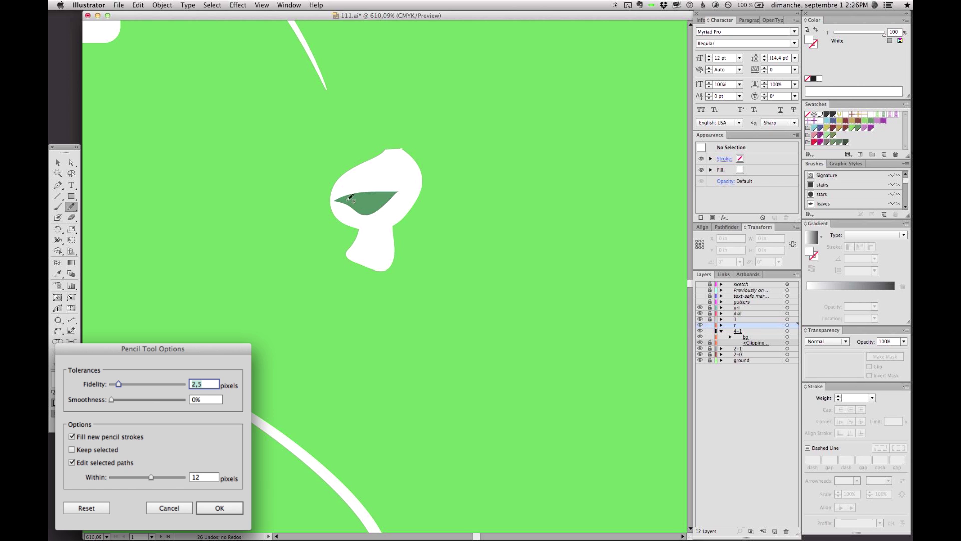
mouse_move(350, 195)
left_mouse_down()
mouse_move(387, 194)
mouse_move(355, 198)
mouse_move(389, 193)
left_mouse_up()
Draw a tongue inside the lower mouth and a shadow under the chin on the neck with the 4 Mid fill
left_click(852, 129)
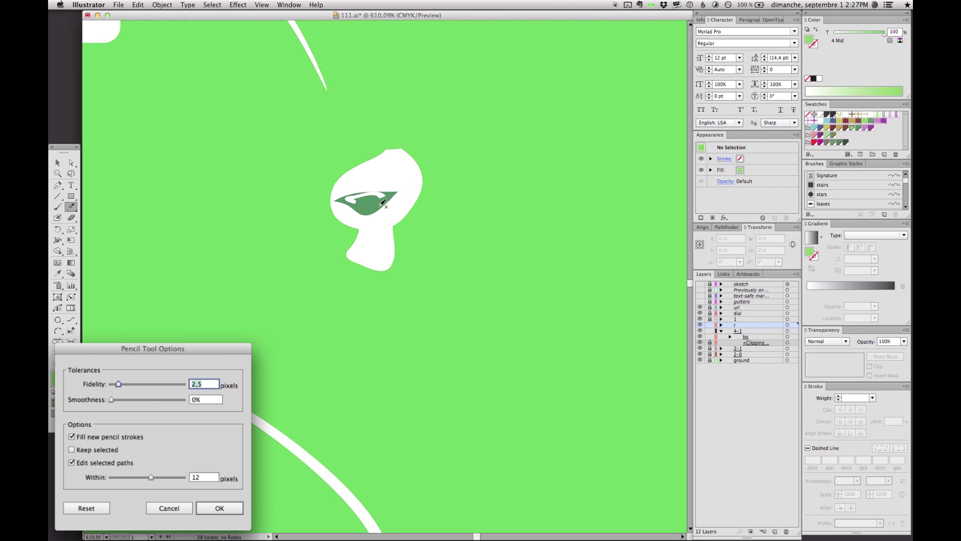
mouse_move(382, 206)
left_mouse_down()
mouse_move(368, 210)
mouse_move(393, 209)
left_mouse_up()
key("a")
key("n")
mouse_move(375, 221)
left_mouse_down()
mouse_move(400, 210)
mouse_move(374, 248)
mouse_move(370, 234)
left_mouse_up()
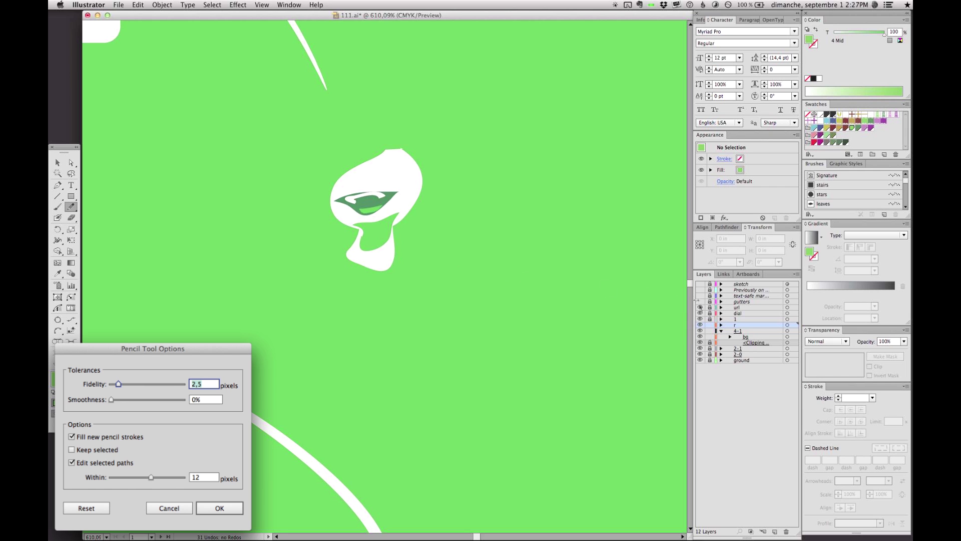
Show the sketch layer and draw a small 4 Mid nose above the mouth, undoing and redrawing it as needed
left_click(700, 284)
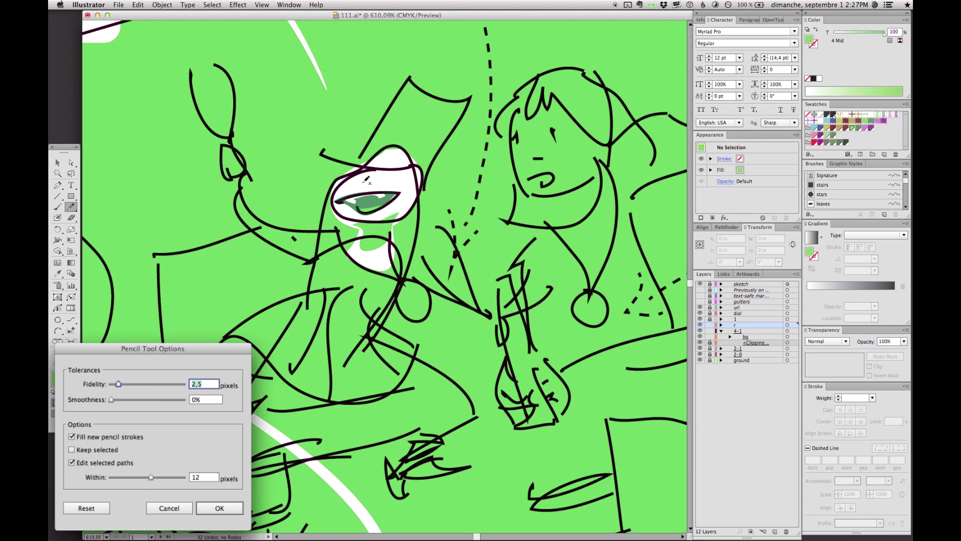
left_click_drag(359, 181, 373, 178)
key("super+z")
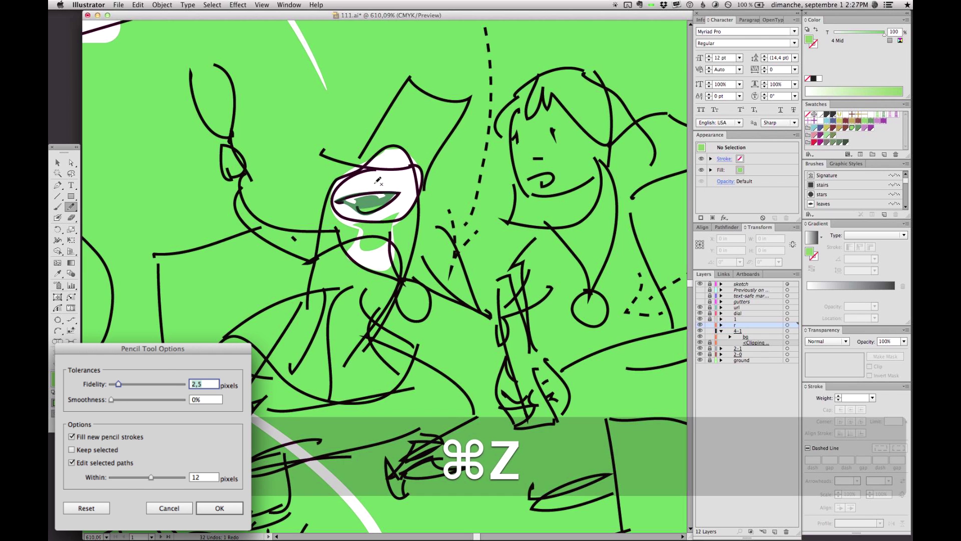
left_click_drag(361, 180, 364, 181)
key("super+z")
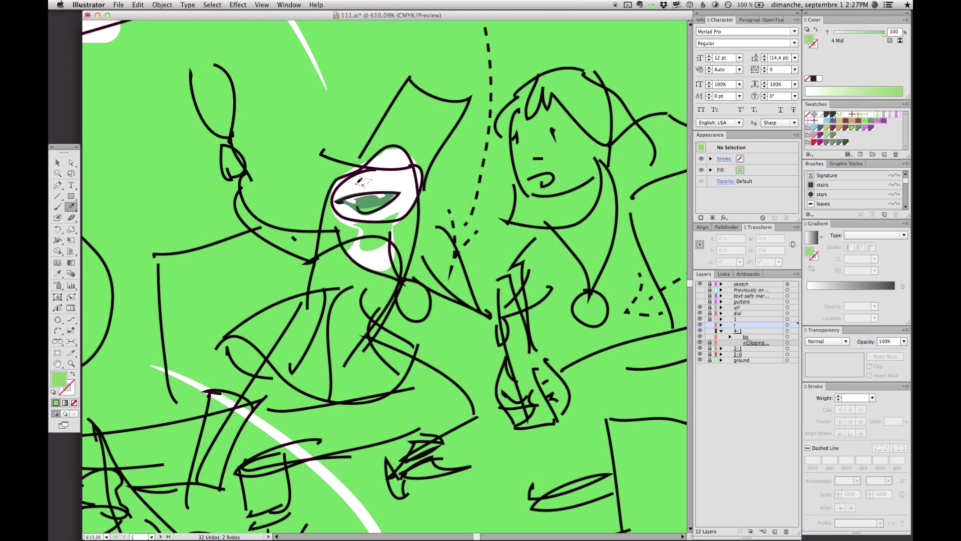
left_click_drag(357, 179, 370, 181)
Draw the two squinting eyes above the nose with the 4 Dark fill, and check them with the sketch layer hidden
left_click(857, 129)
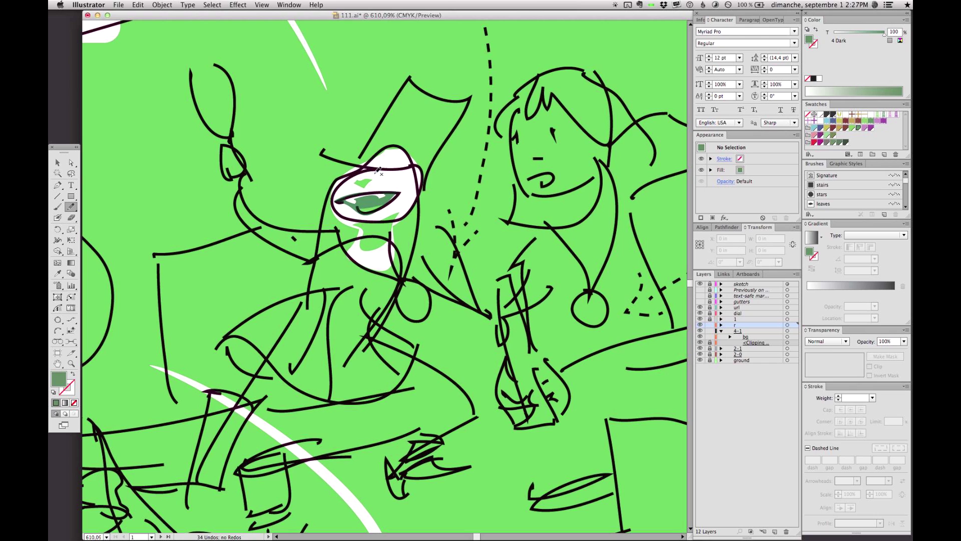
mouse_move(386, 165)
left_mouse_down()
mouse_move(398, 169)
mouse_move(345, 176)
mouse_move(354, 176)
left_mouse_up()
left_click(701, 284)
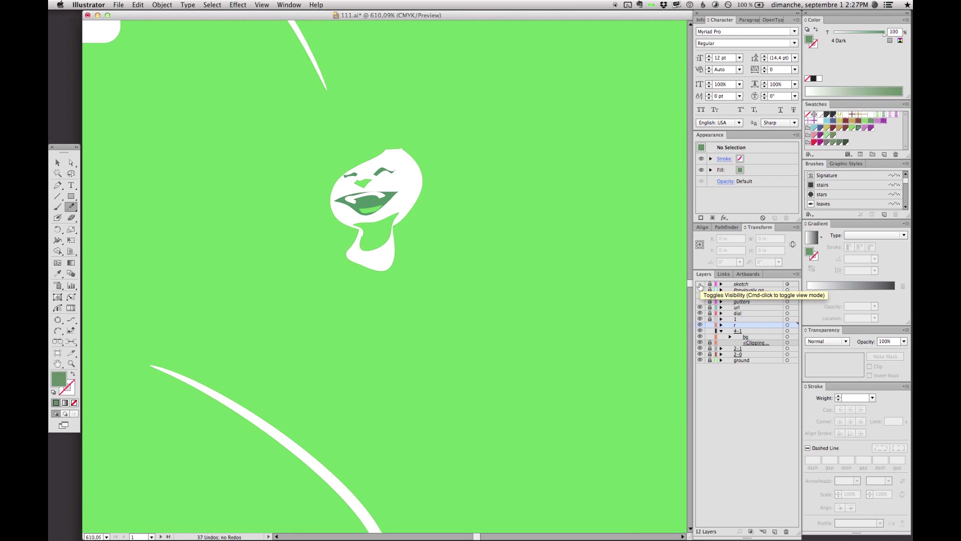
left_click(700, 285)
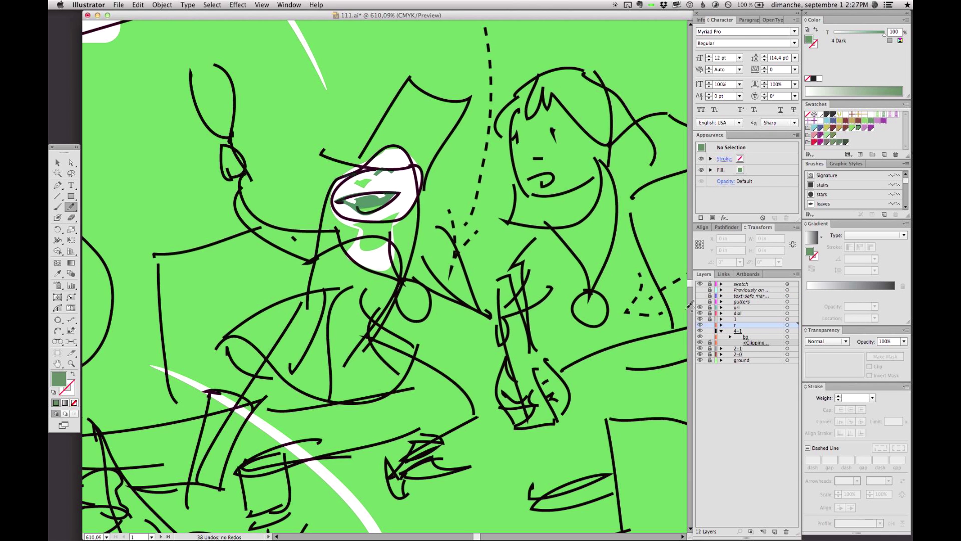
Draw curly 4 Dark hair around both sides of the head, and check it with the sketch layer hidden
key("n")
key("d")
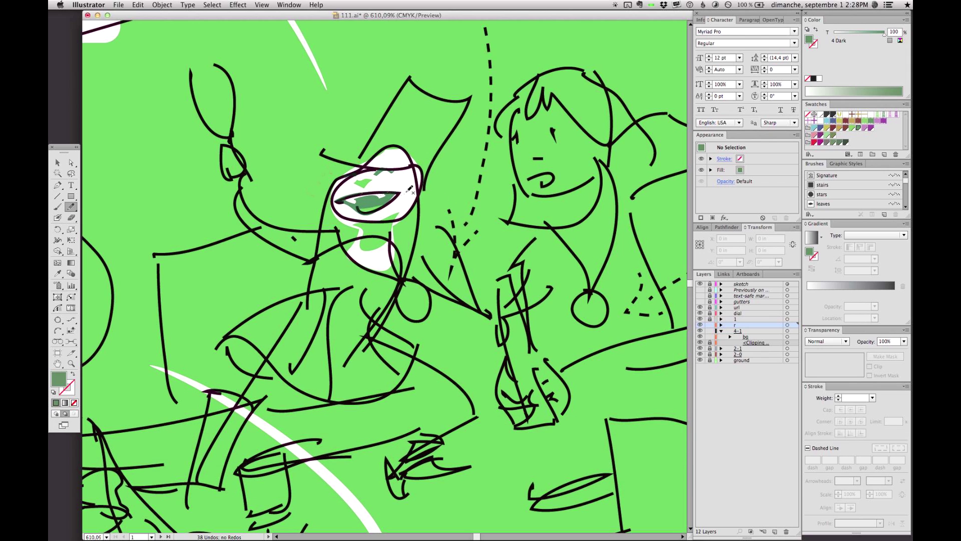
left_click_drag(440, 176, 424, 188)
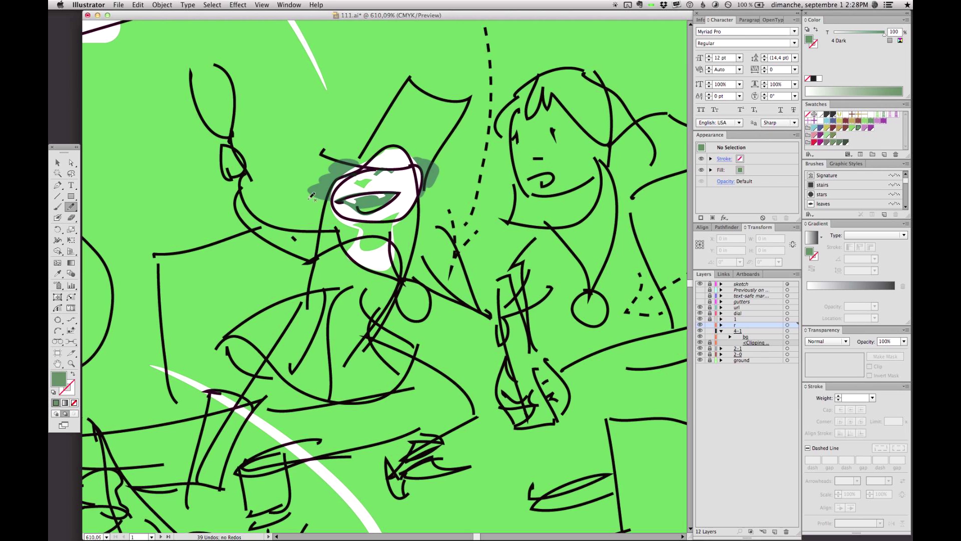
left_click_drag(329, 200, 318, 207)
left_click_drag(430, 187, 408, 215)
key("super+z")
left_click_drag(439, 185, 437, 170)
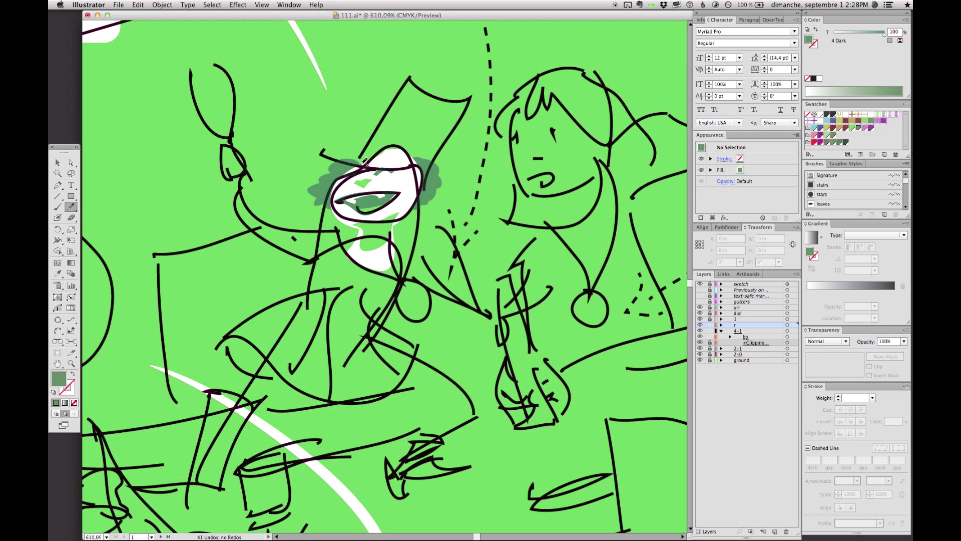
left_click_drag(355, 153, 369, 159)
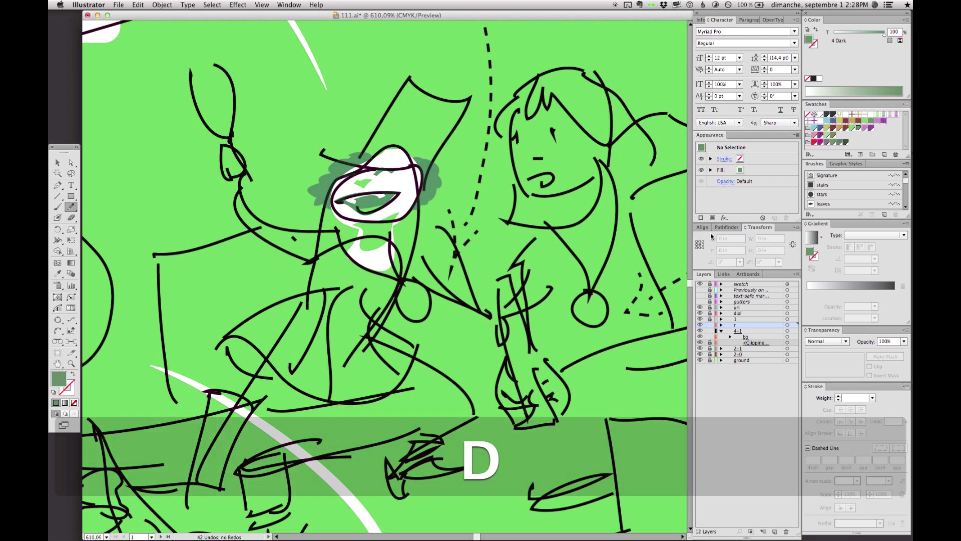
left_click(700, 284)
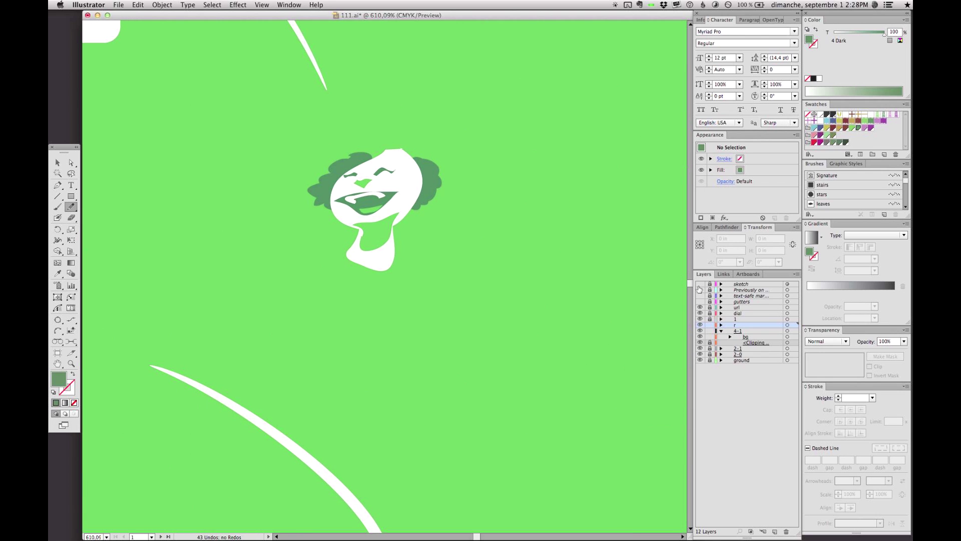
left_click(700, 284)
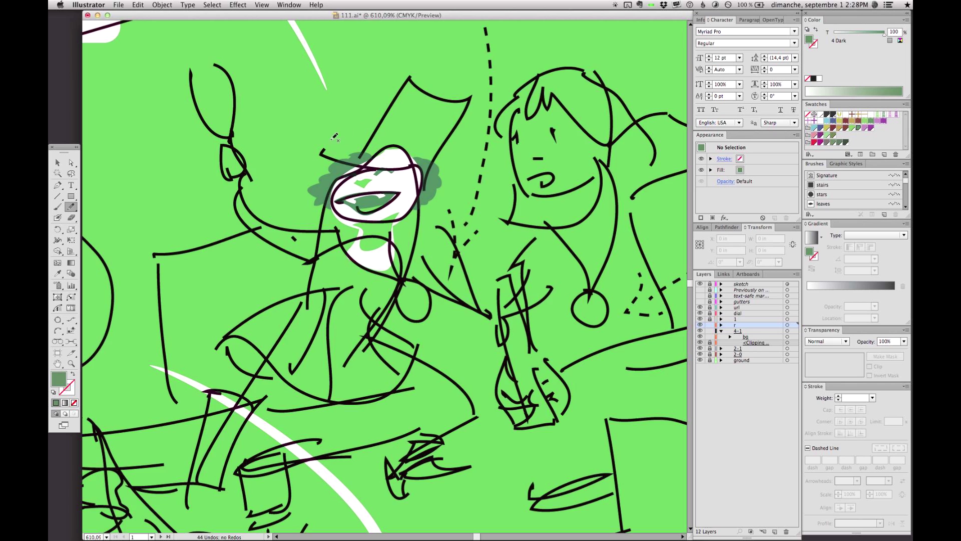
Draw a cap shape across the top of the head, redoing the first attempt, and fill it with Mazzigatti red
mouse_move(393, 145)
left_mouse_down()
mouse_move(416, 164)
mouse_move(356, 173)
mouse_move(333, 145)
left_mouse_up()
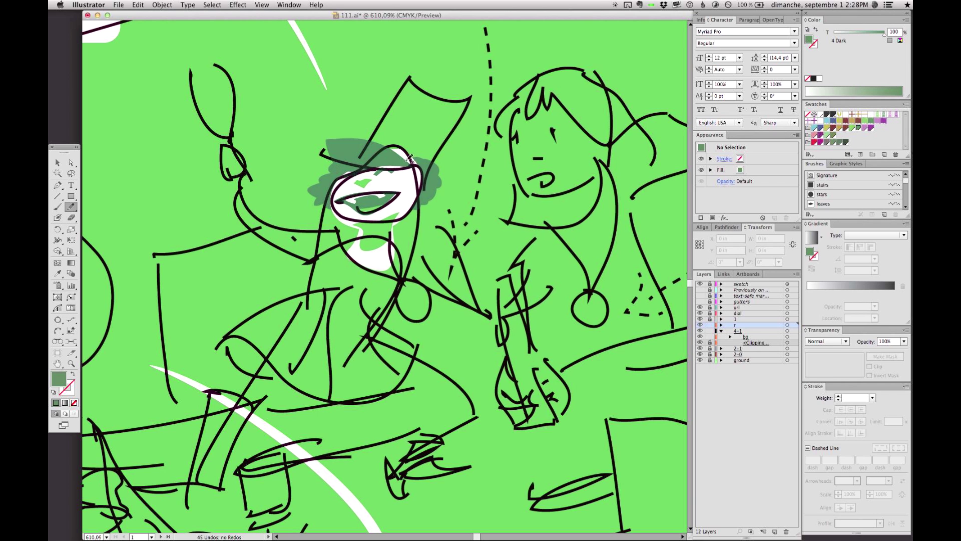
key("super+z")
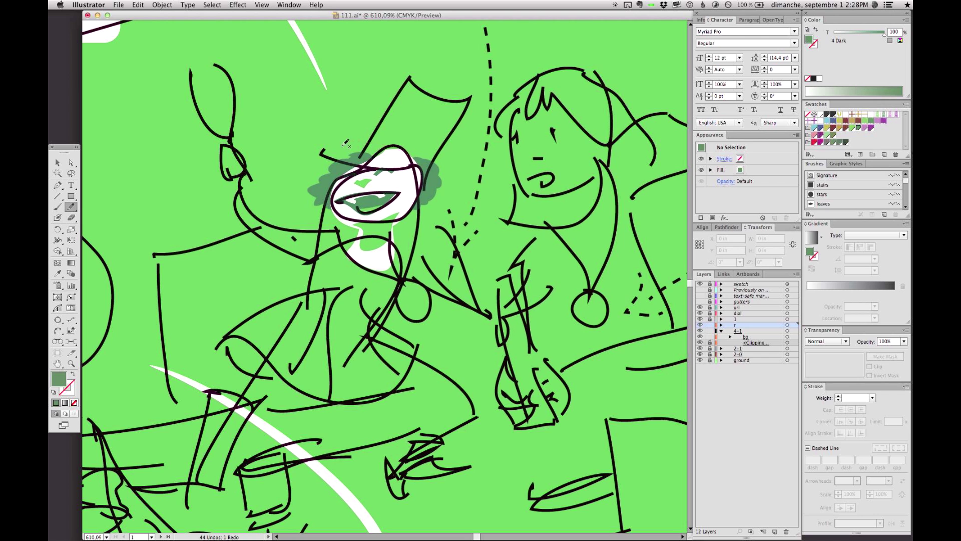
left_click_drag(343, 172, 423, 163)
key("a")
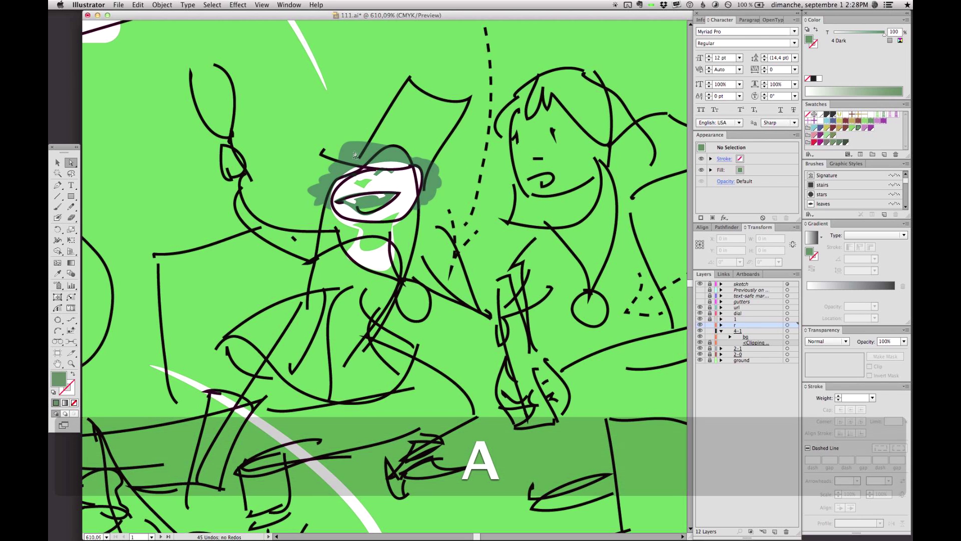
left_click_drag(357, 149, 360, 153)
left_click(369, 139)
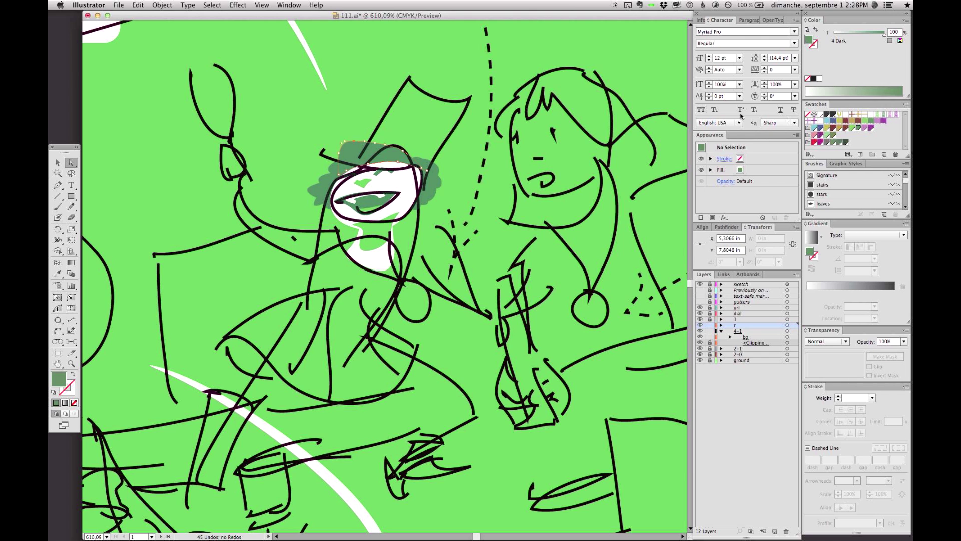
left_click(358, 146)
left_click(827, 140)
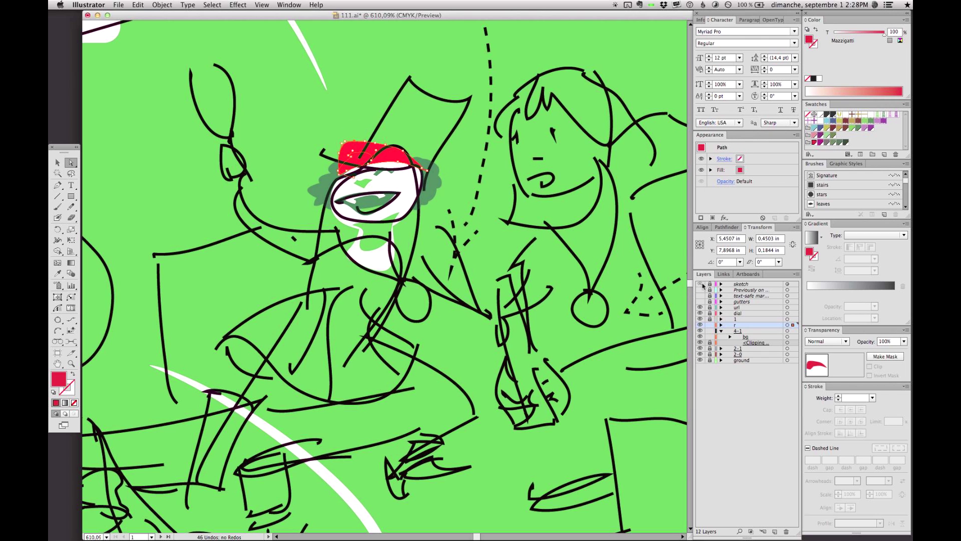
Hide the sketch layer, draw an aleph Mid shape around the red cap with the Pen tool, and send it back two levels
left_click(701, 285)
key("shift+super+a")
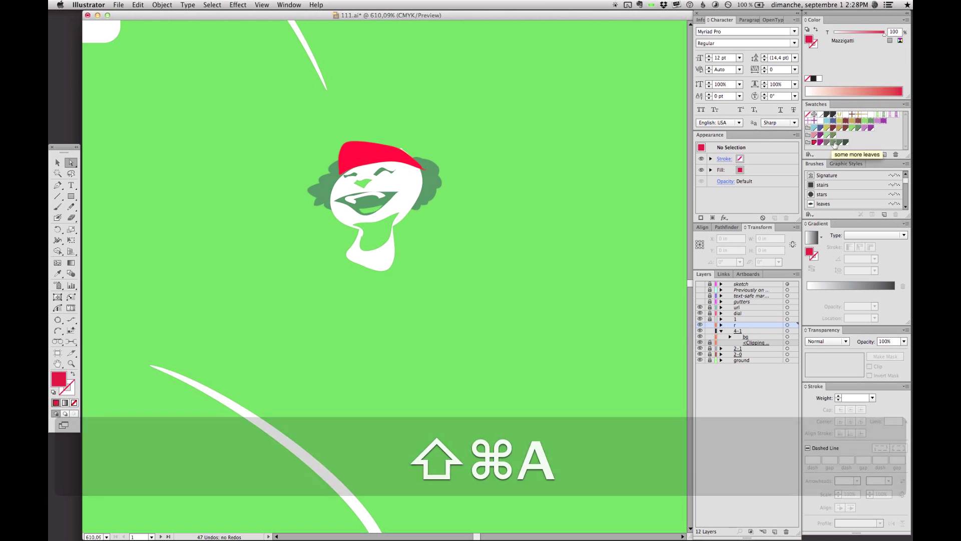
left_click(865, 127)
key("n")
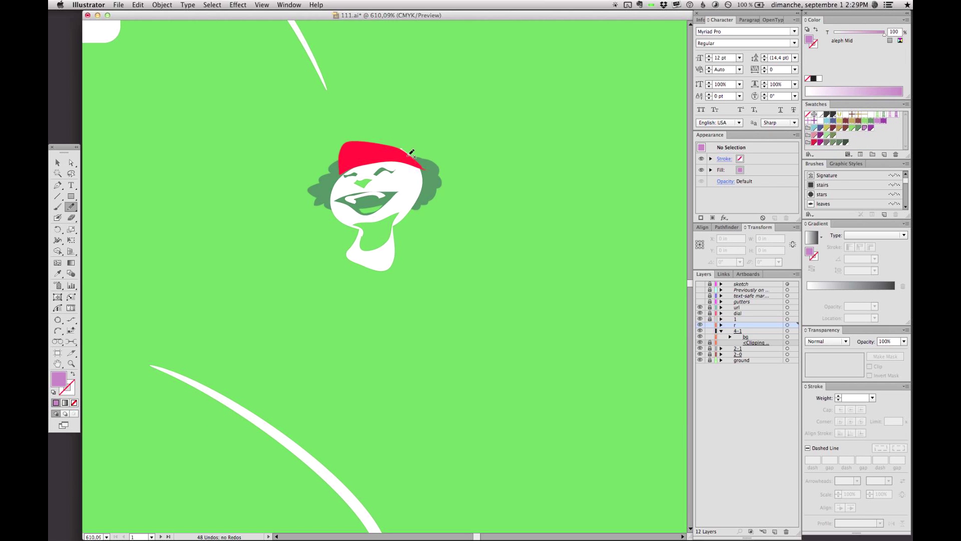
key("super+z")
key("p")
left_click(401, 143)
left_click_drag(346, 141, 327, 146)
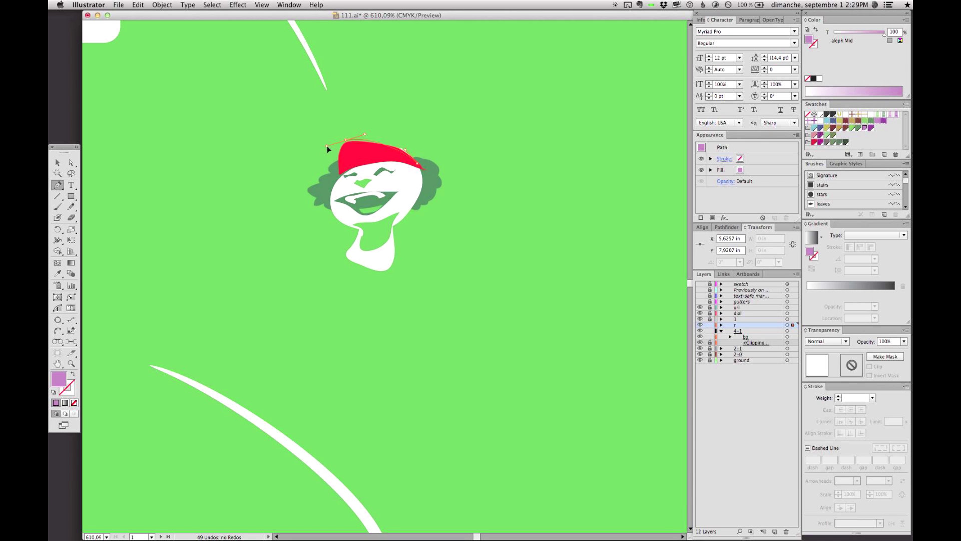
key("super")
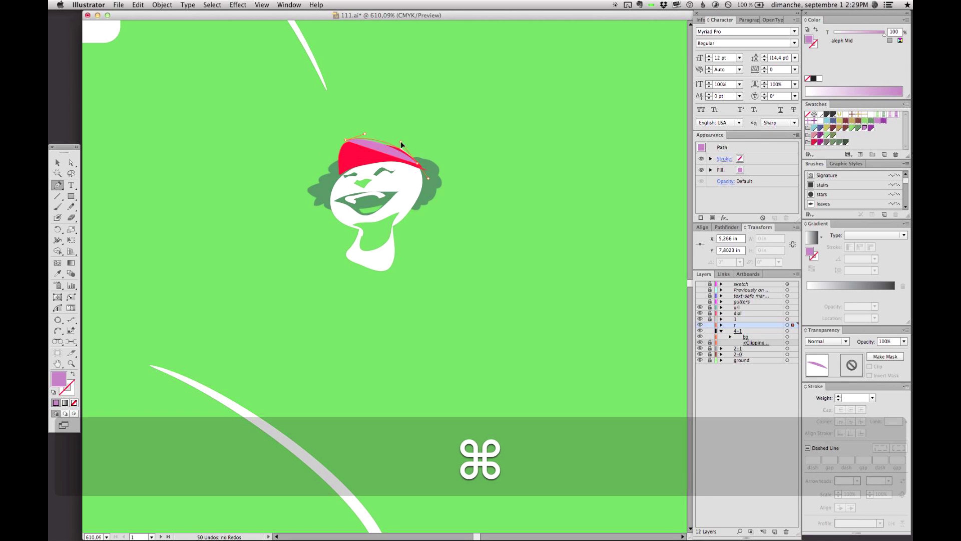
key("super+space")
left_click(338, 174)
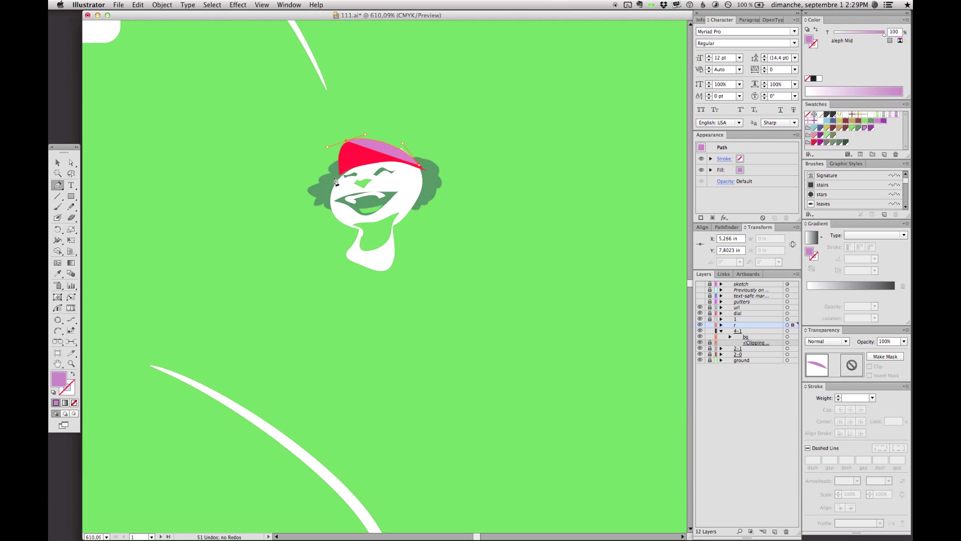
key("space")
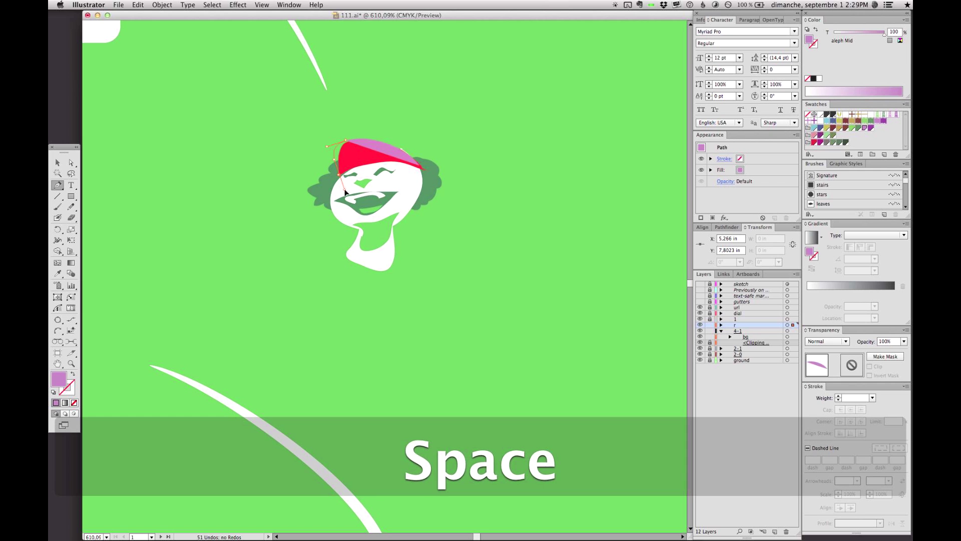
left_click(327, 147)
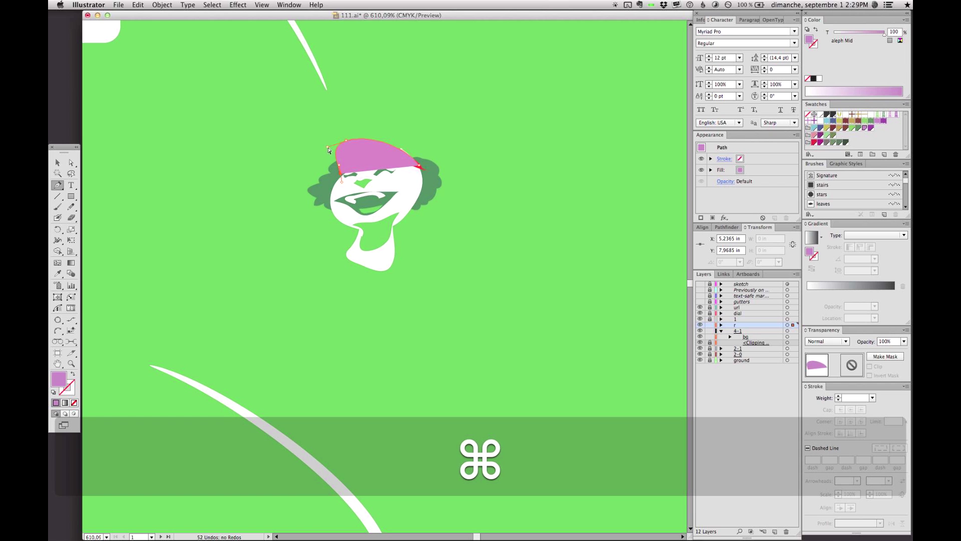
key("super+bracketleft")
key("super+bracketleft")
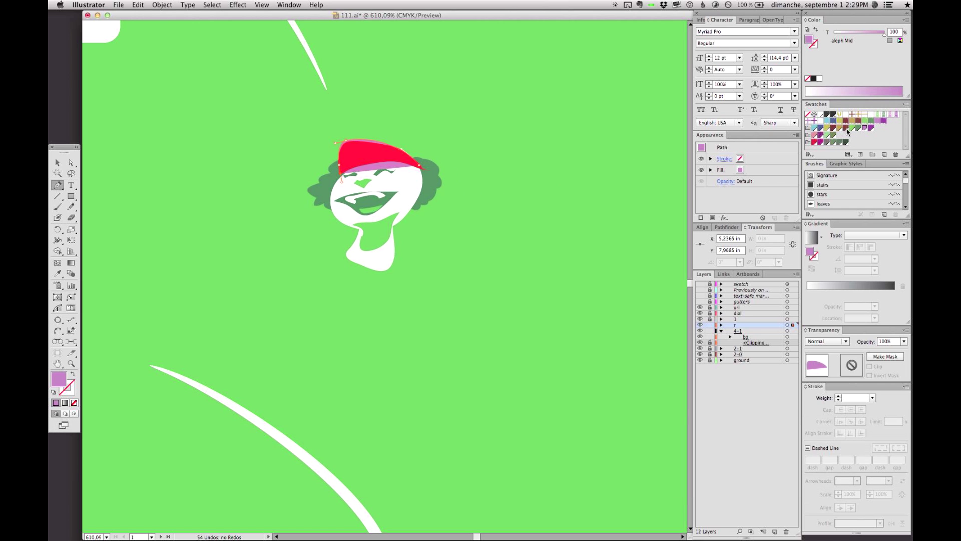
Recolour the red cap shape across the head with the 4 Dark fill, trying 4 Mid on it first
key("a")
left_click(394, 151)
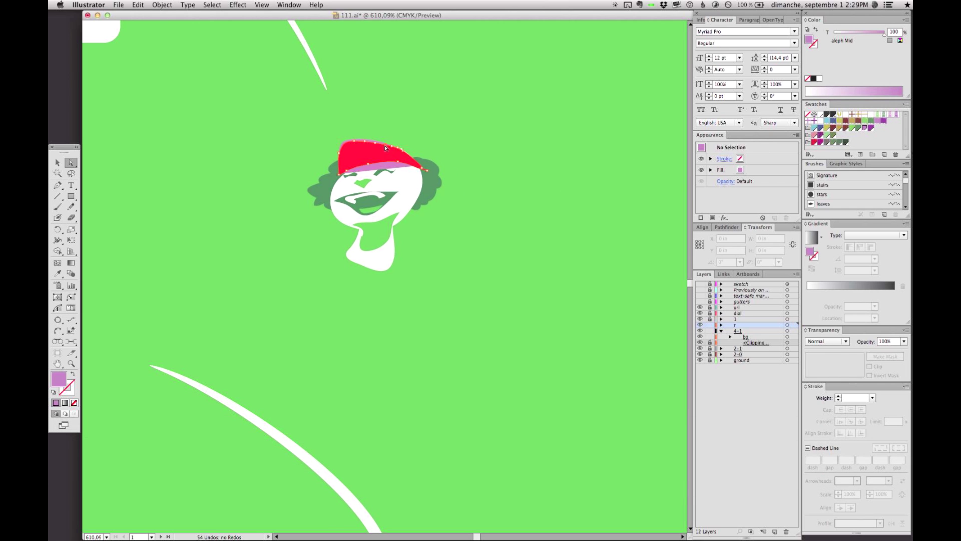
left_click(853, 128)
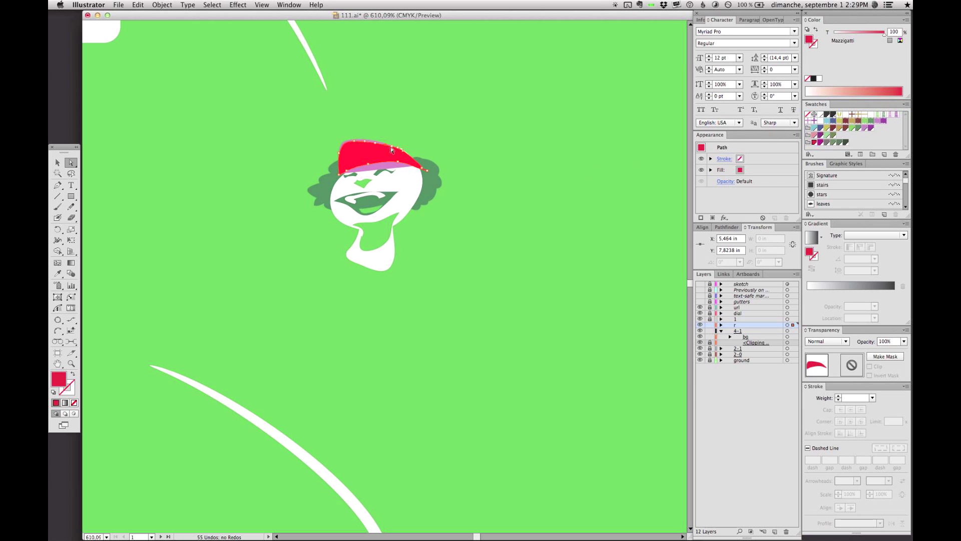
left_click(853, 128)
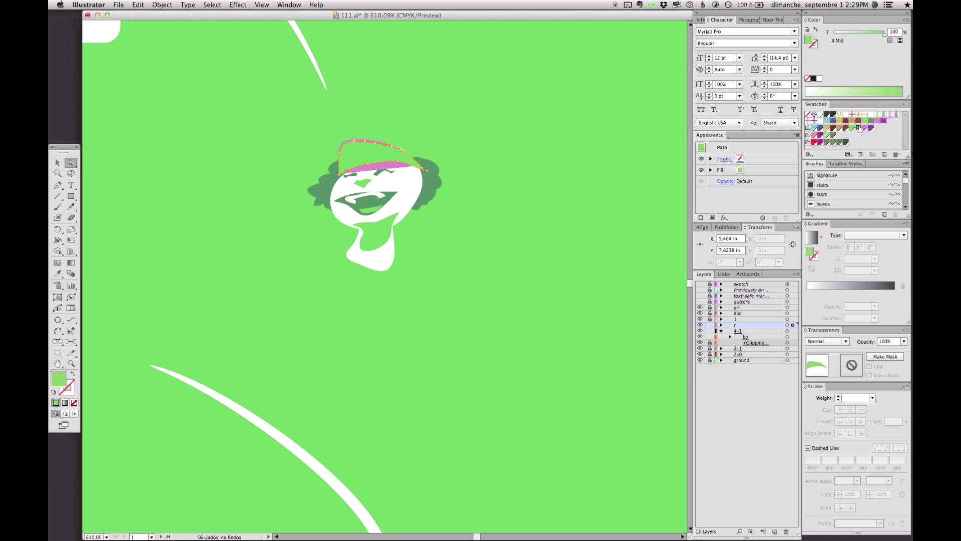
left_click(860, 128)
key("a")
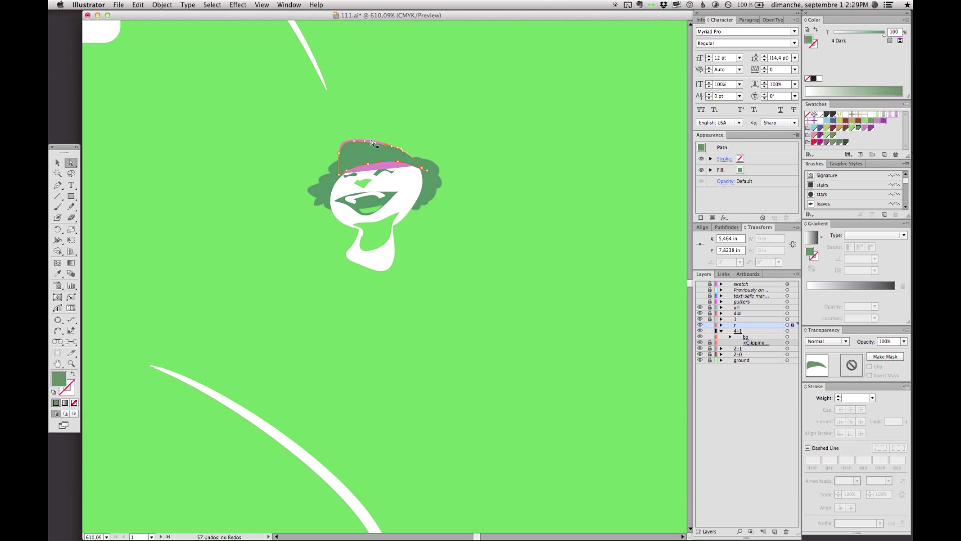
Bring the aleph Mid shape behind the cap to the front and reshape its closing edge into a curve with the Pen tool
left_click(374, 145)
key("p")
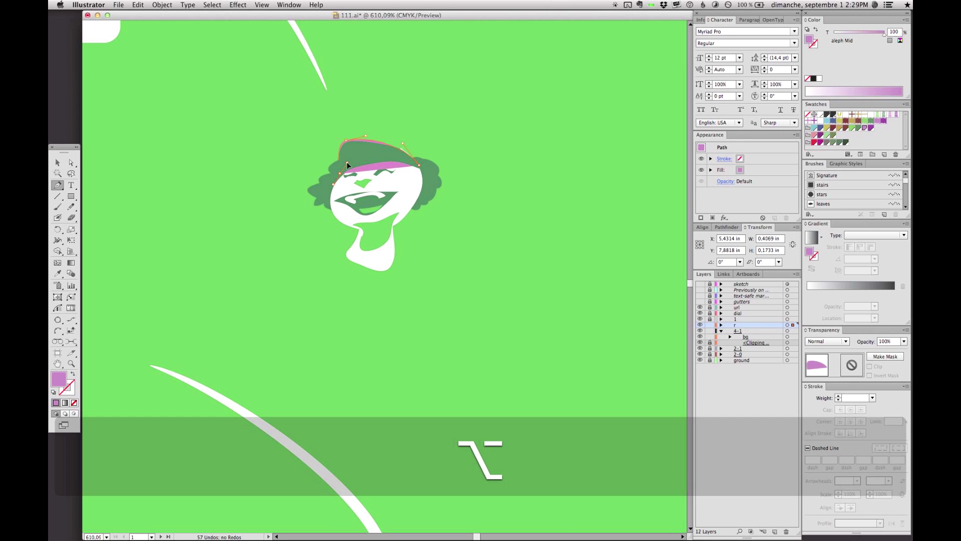
key("super+z")
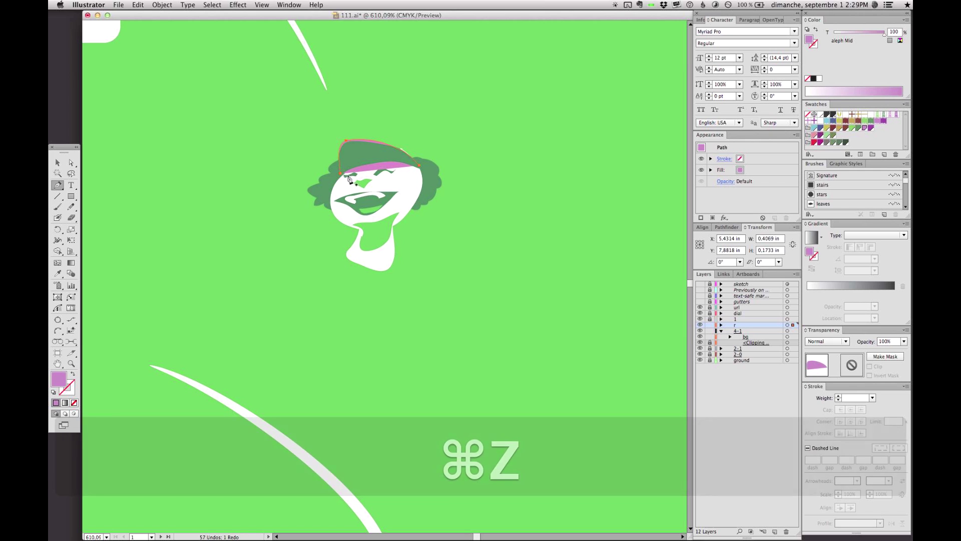
key("alt")
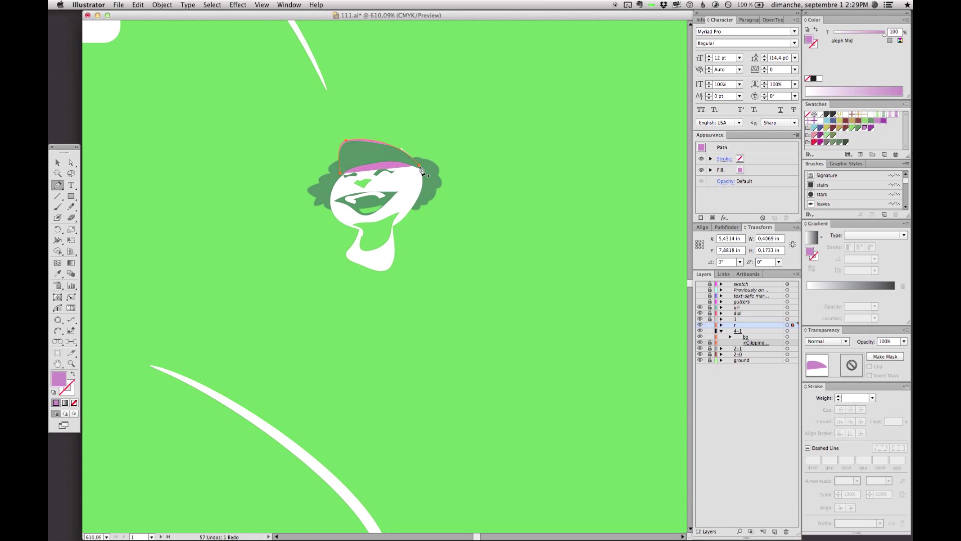
key("alt")
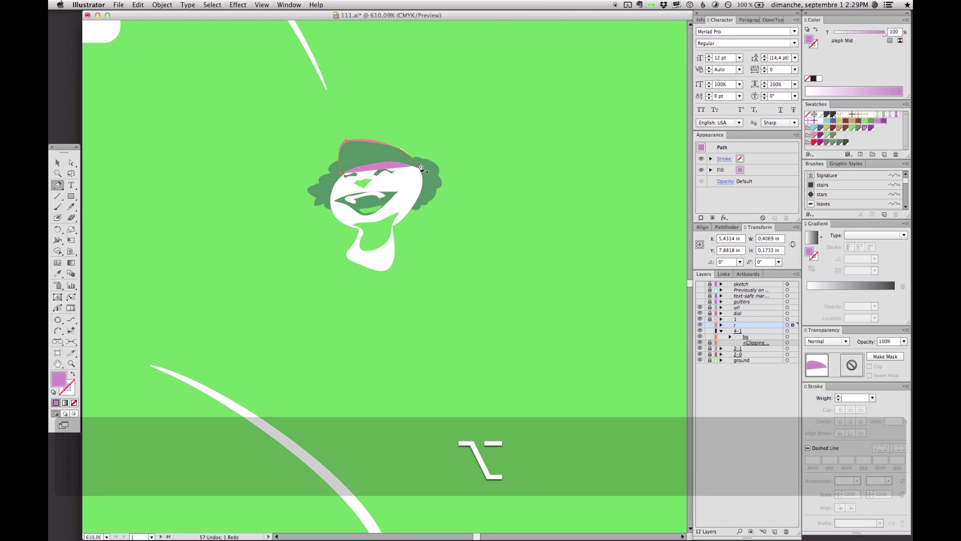
key("shift+super+bracketright")
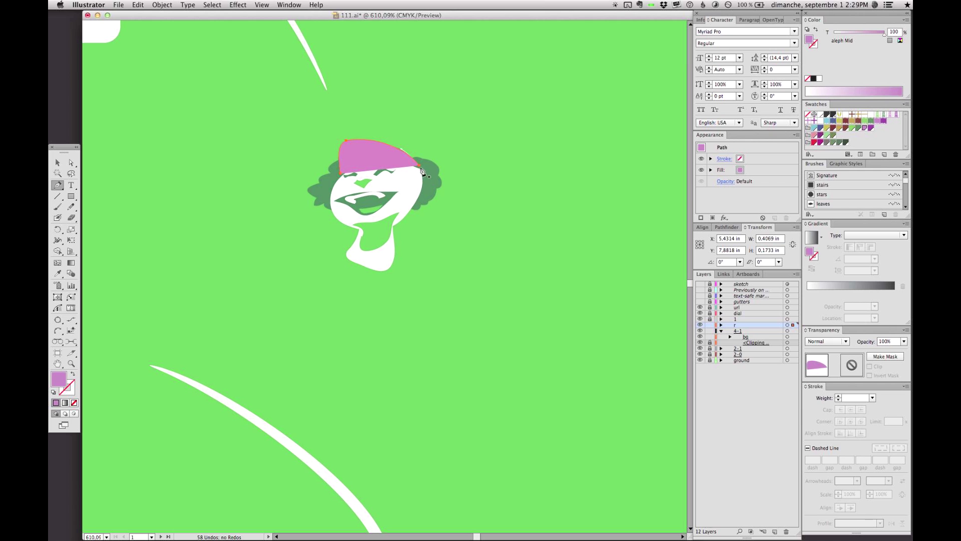
key("alt")
left_click_drag(395, 158, 393, 155)
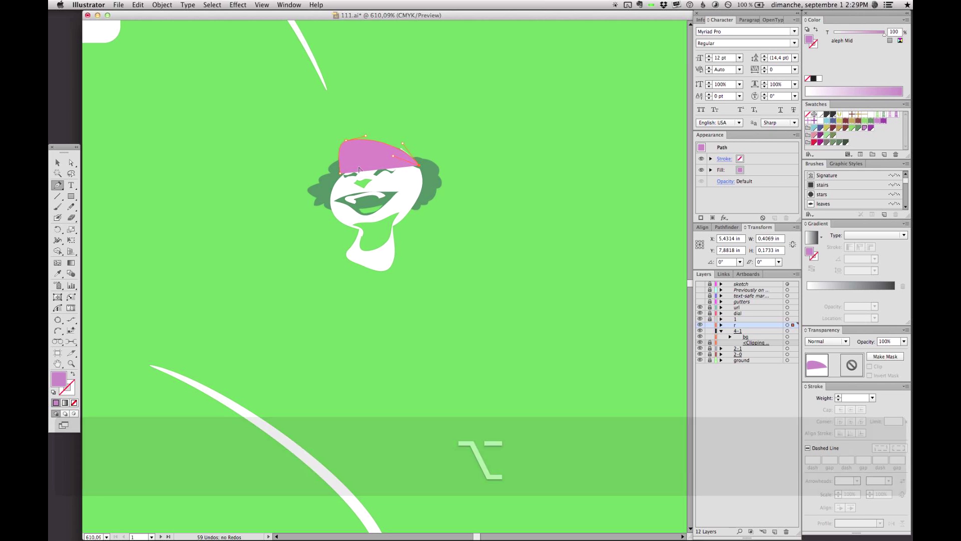
left_click_drag(341, 173, 341, 173)
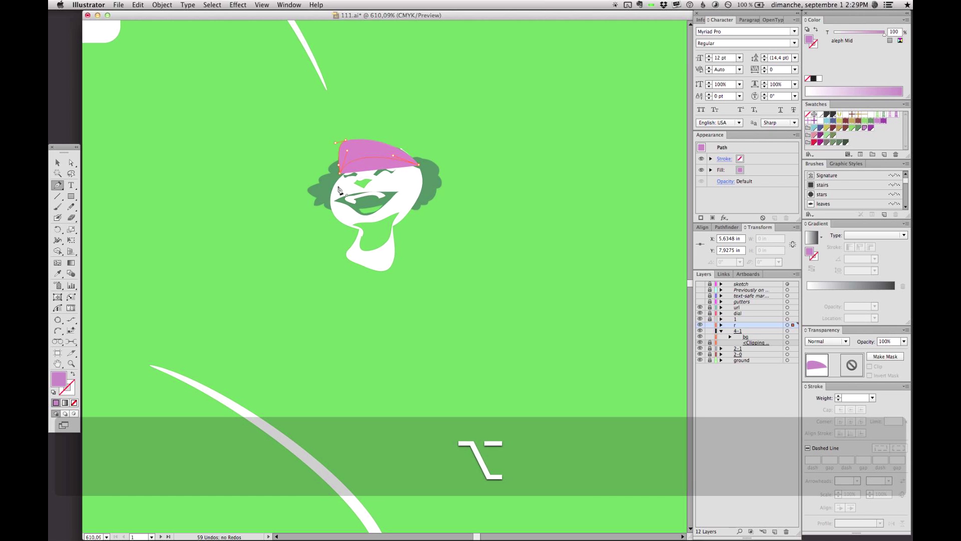
Send the aleph Mid shape back two levels, fill it with 4 Mid and deselect it
key("super+bracketleft")
key("super+bracketleft")
left_click(847, 142)
key("super+shift+a")
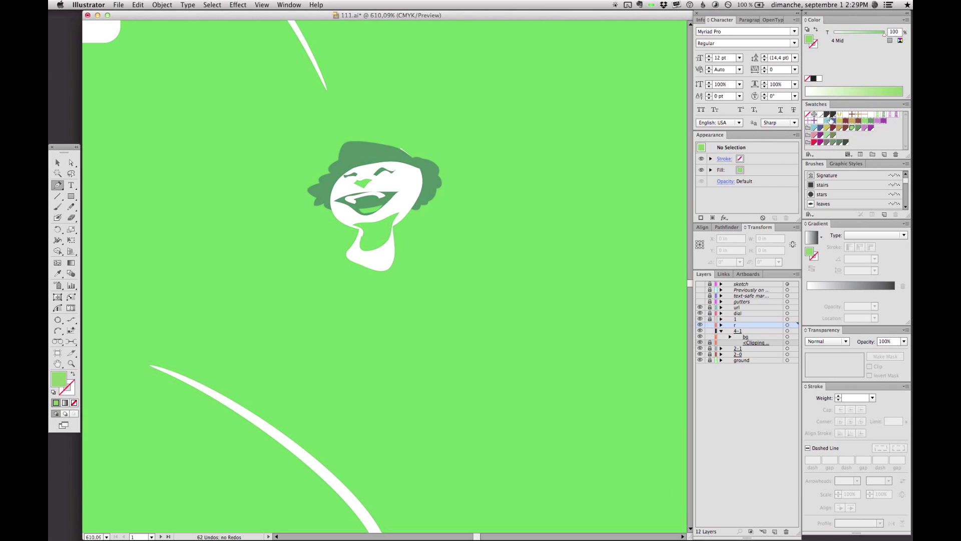
Show the sketch layer and draw a tall 4 Dark hat crown above the brim with the Pencil tool
left_click(860, 129)
left_click(700, 284)
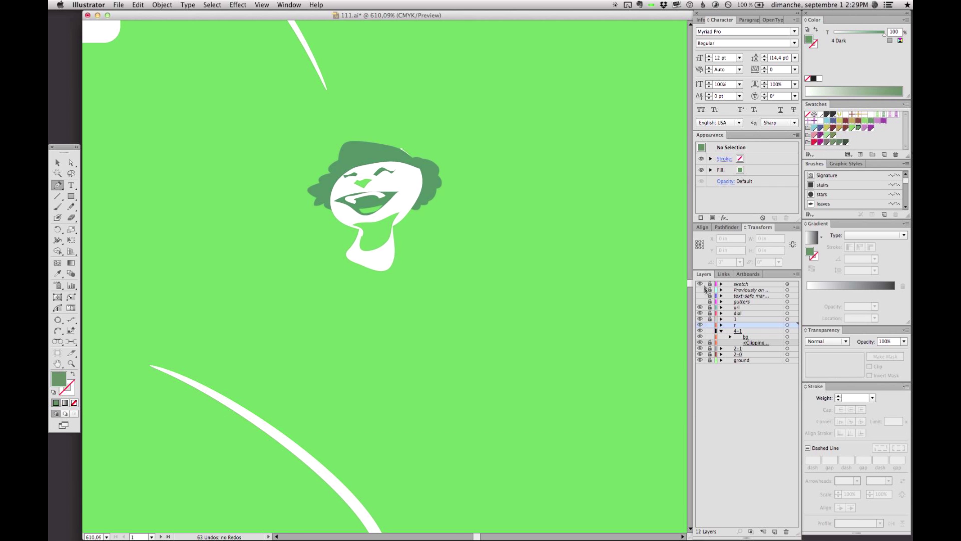
key("d")
key("p")
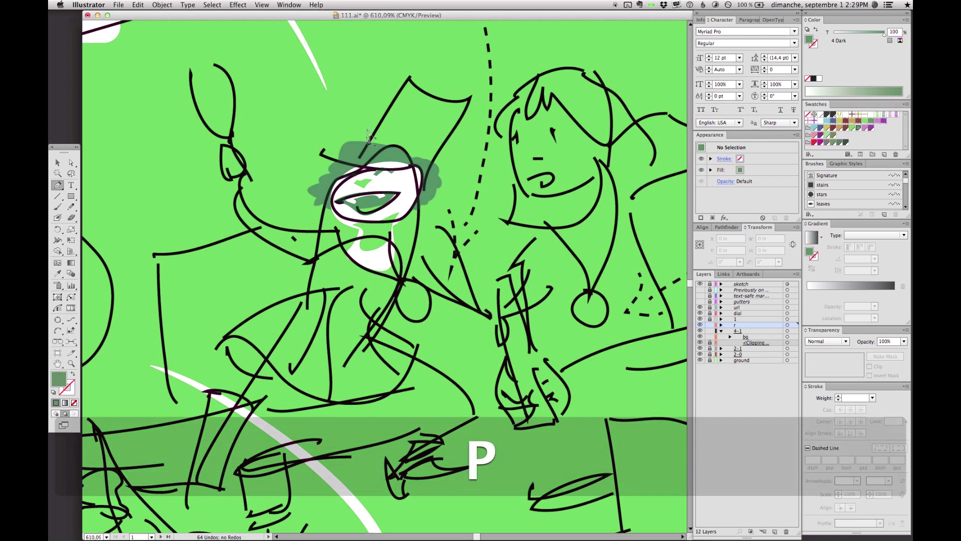
key("n")
left_click_drag(429, 111, 424, 174)
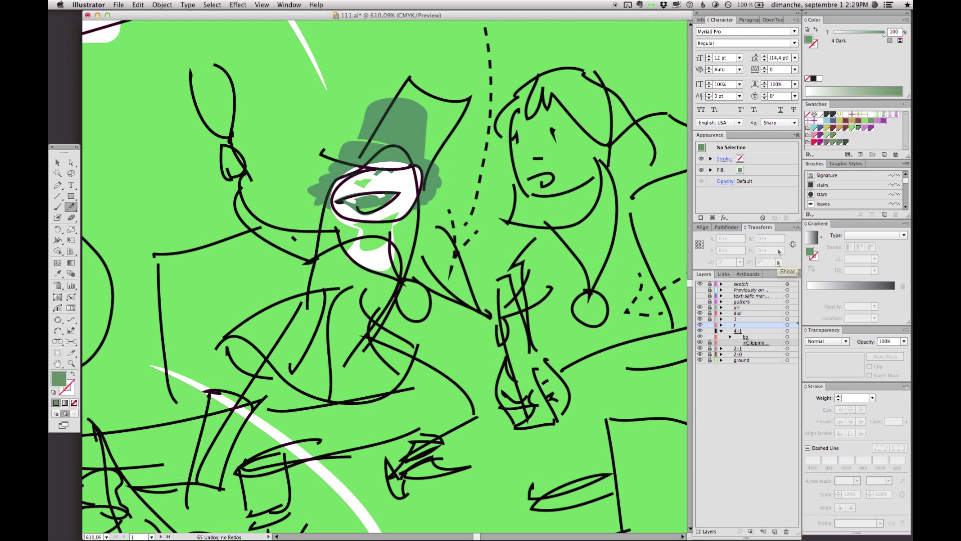
Draw a White highlight down the left side of the hat crown in Draw Inside mode, undoing a first 4 Mid attempt
key("a")
key("d")
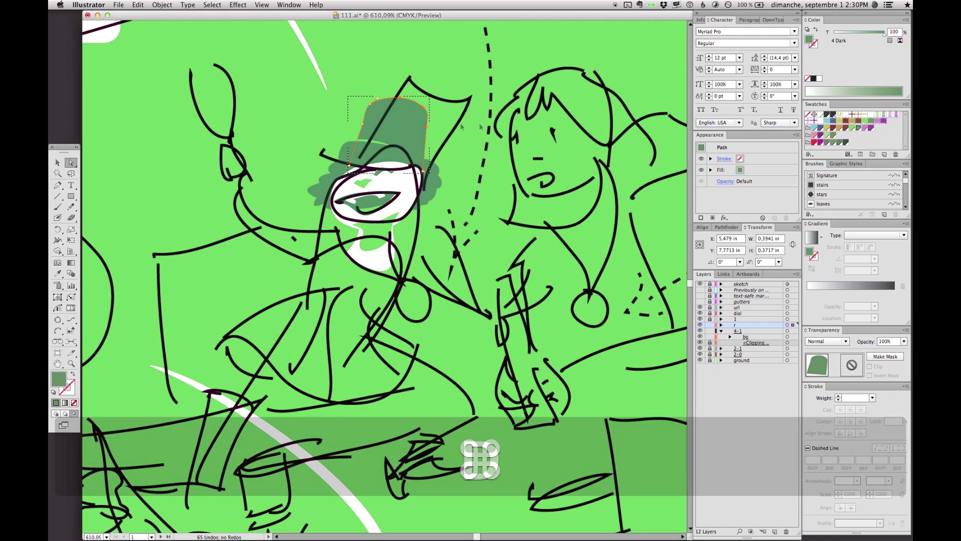
key("shift+super+a")
left_click(851, 128)
key("n")
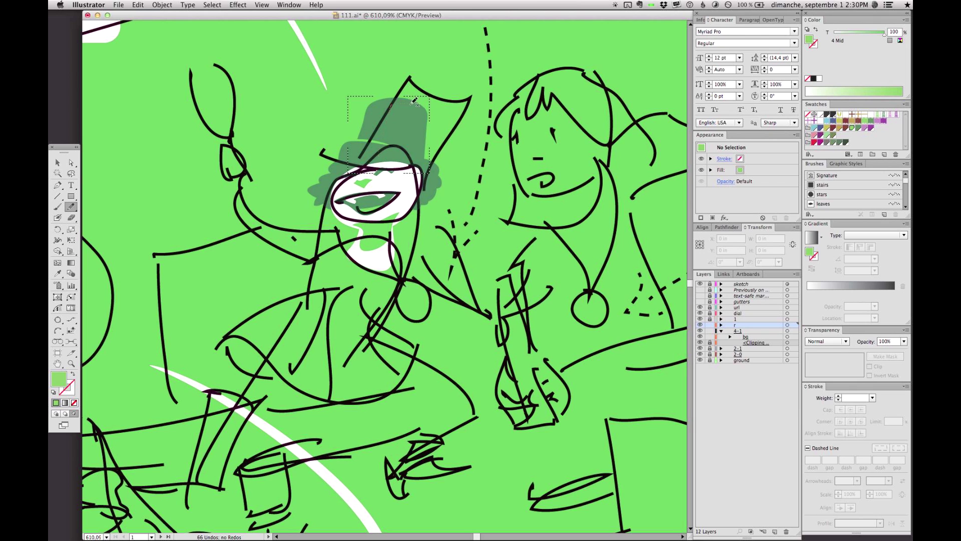
left_click_drag(425, 107, 429, 166)
key("super+z")
left_click(820, 114)
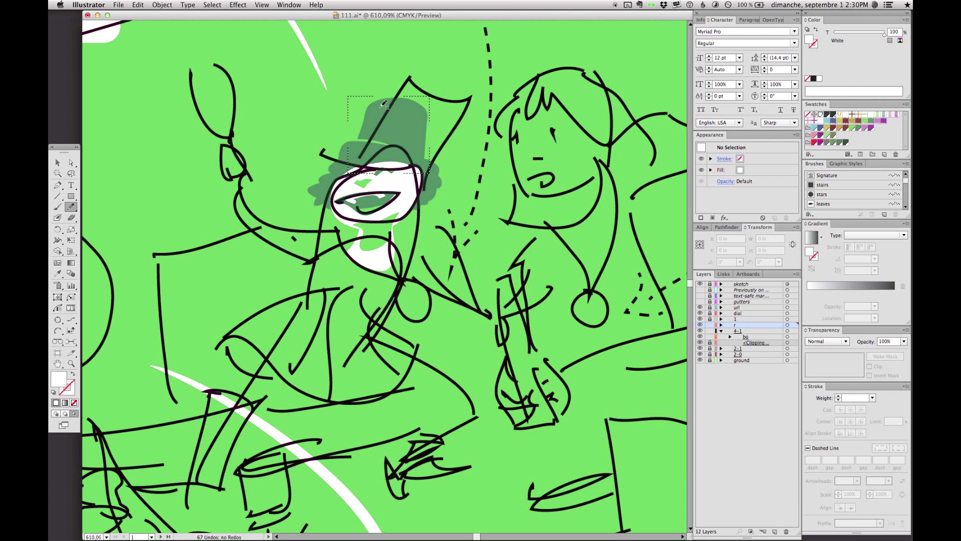
mouse_move(391, 80)
left_mouse_down()
mouse_move(342, 153)
mouse_move(386, 178)
left_mouse_up()
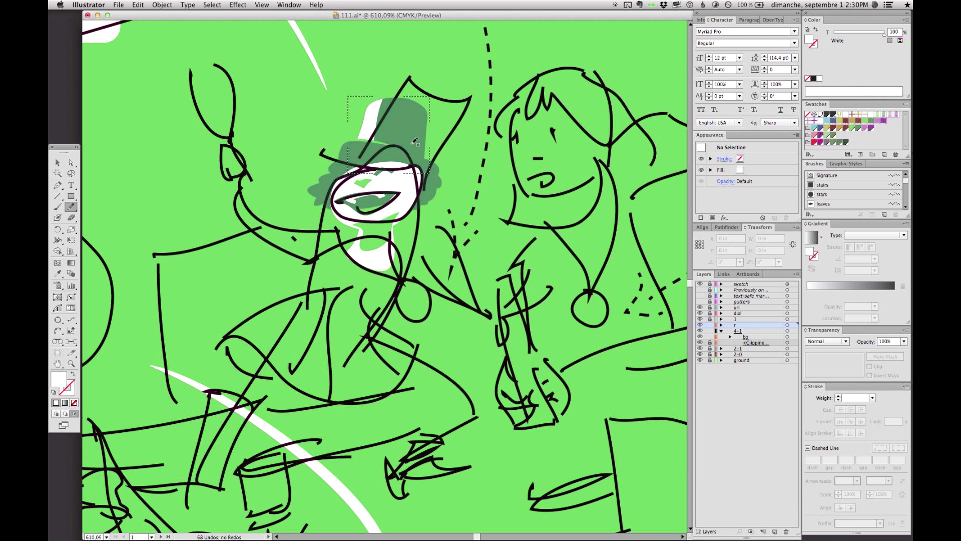
key("d")
key("a")
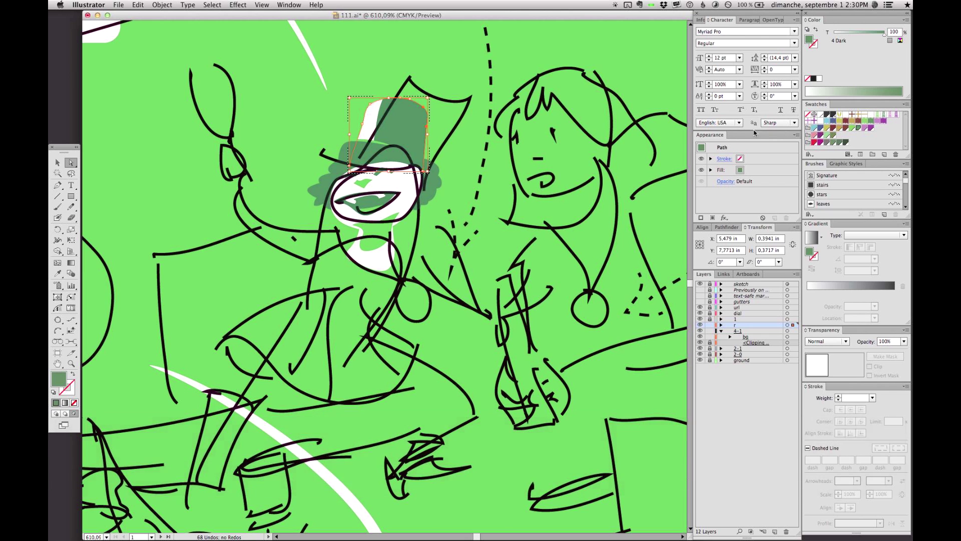
key("shift+super+a")
scroll(906, 191, "down", 5)
scroll(906, 191, "down", 2)
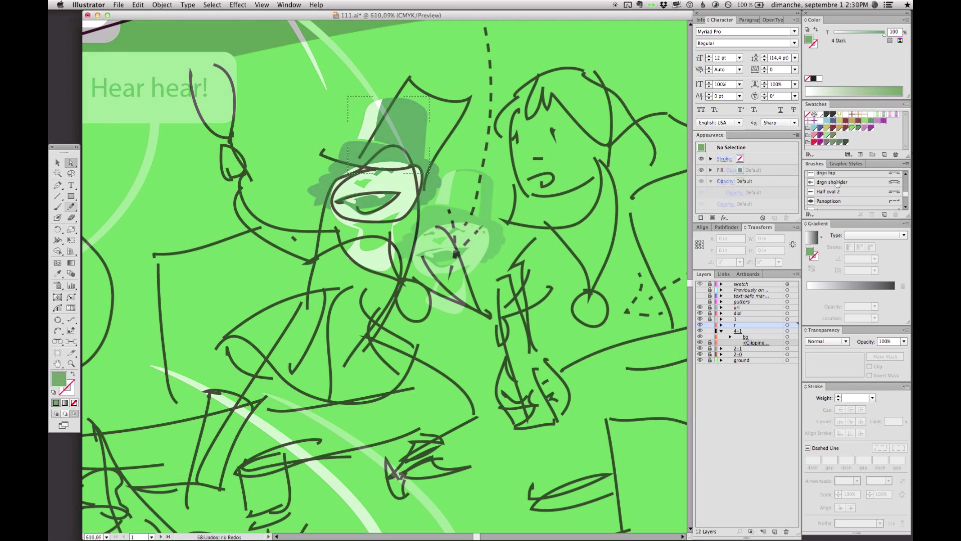
Select both eyes and the hat brim together and bring them to the front
key("a")
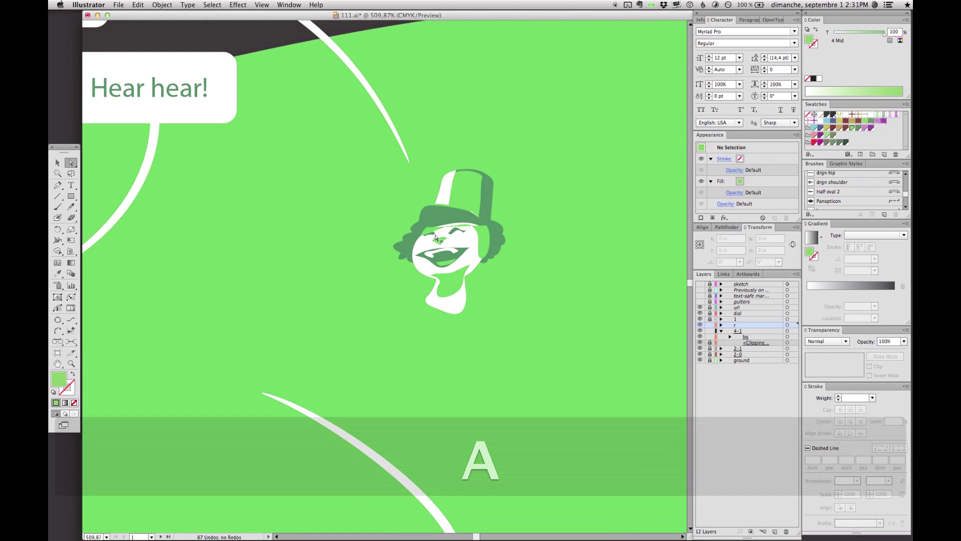
left_click(436, 238)
left_click(455, 232, "shift")
left_click(436, 213, "shift")
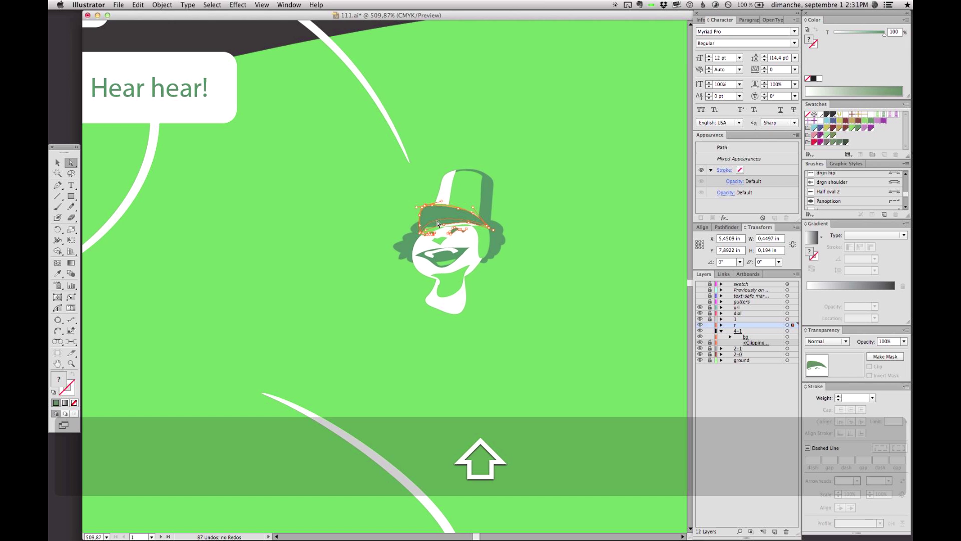
key("shift+super+bracketright")
Reshape the 4 Mid shadow around the forehead and right side of the face with the Pencil tool
left_click(490, 254)
key("n")
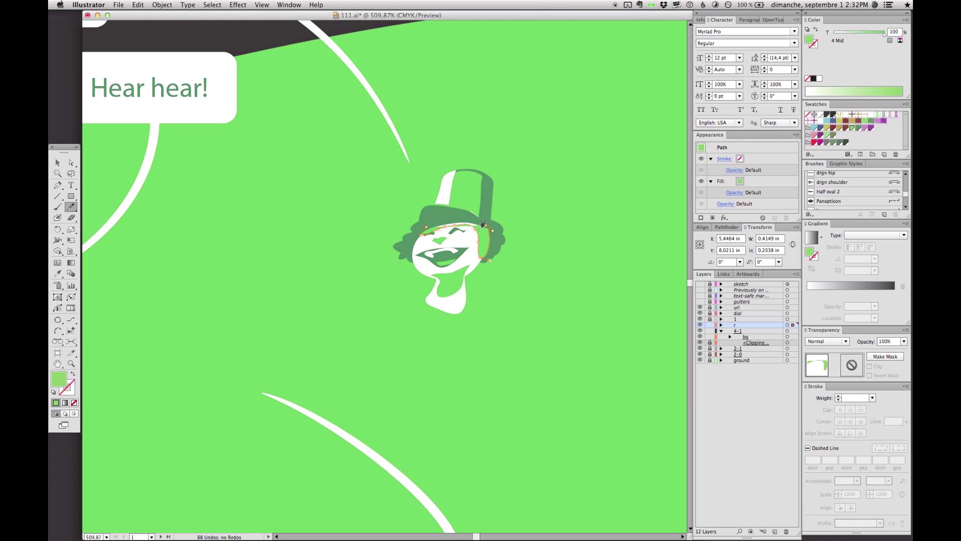
left_click_drag(434, 221, 422, 234)
Cut the 4 Mid shadow, paste it in place inside the white face shape using Draw Inside, and return to normal drawing
key("super+x")
key("a")
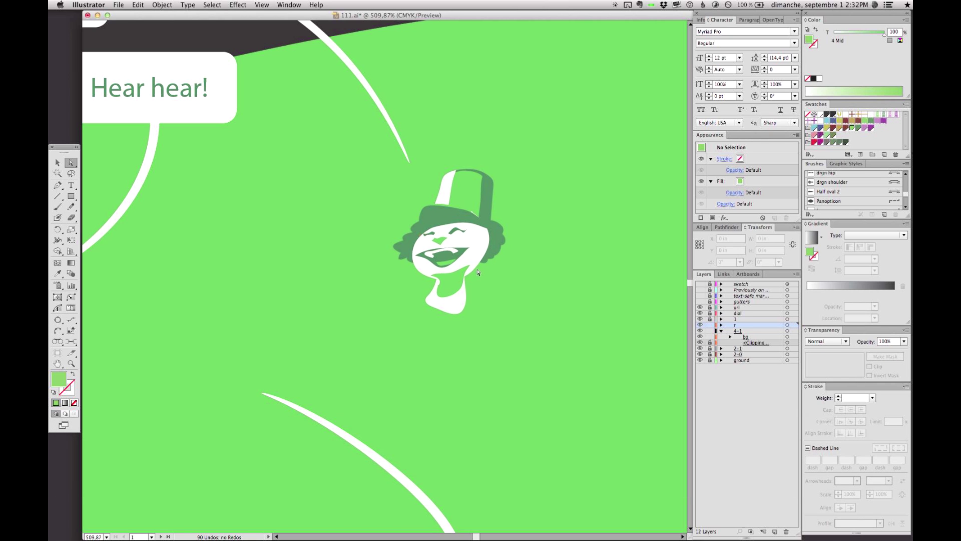
left_click(477, 270)
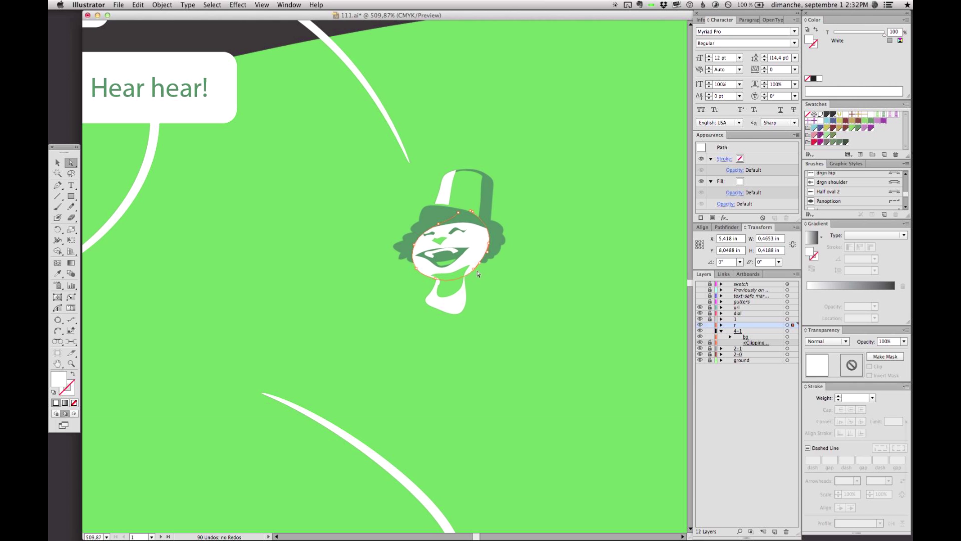
key("d")
key("alt+shift+super+v")
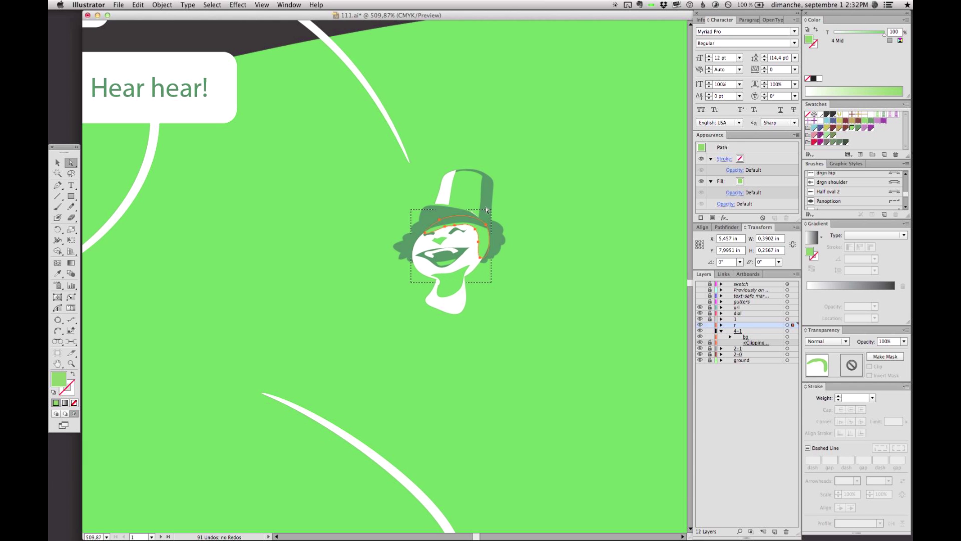
key("n")
key("shift+super+a")
key("a")
key("shift+d")
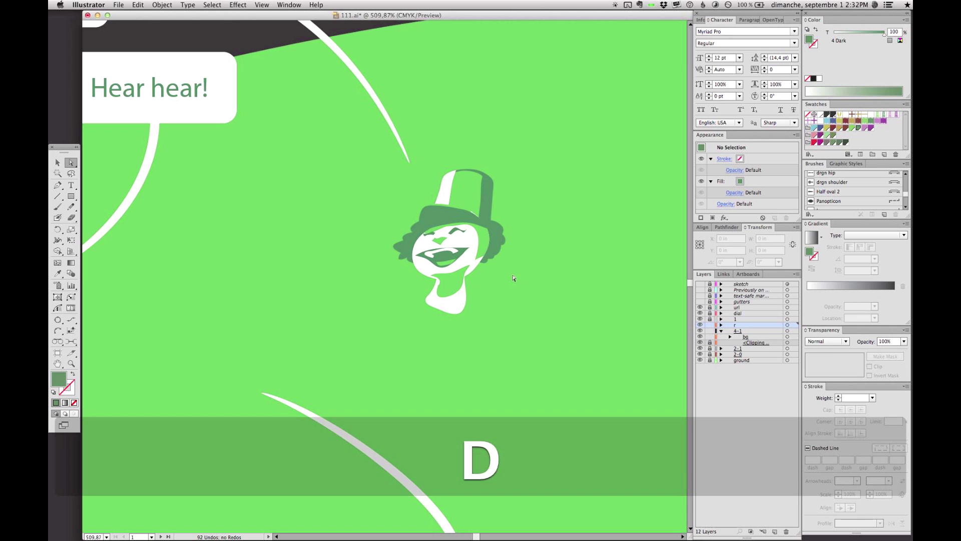
Select the 4 Dark hair and redraw its inner edge at the right side of the face with the Pencil tool
key("a")
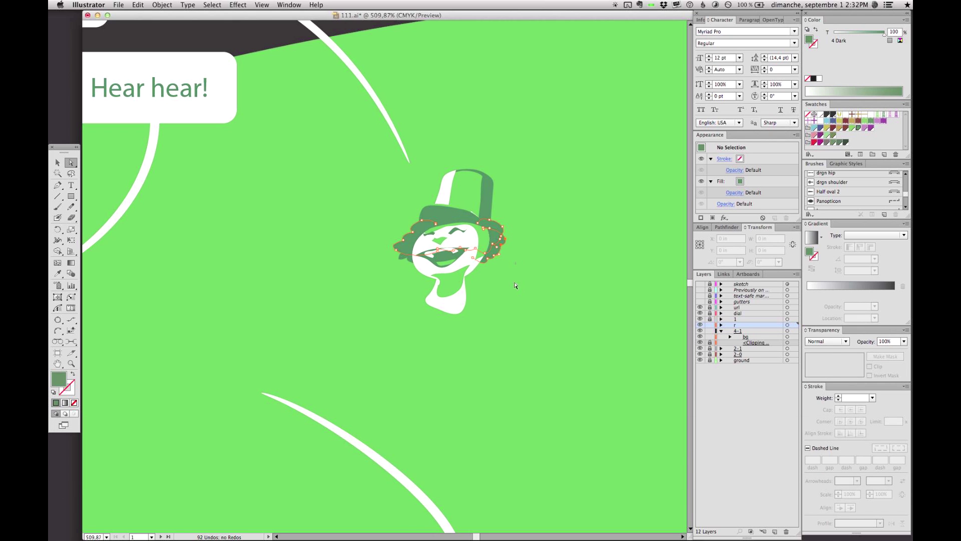
key("n")
left_click_drag(488, 225, 484, 243)
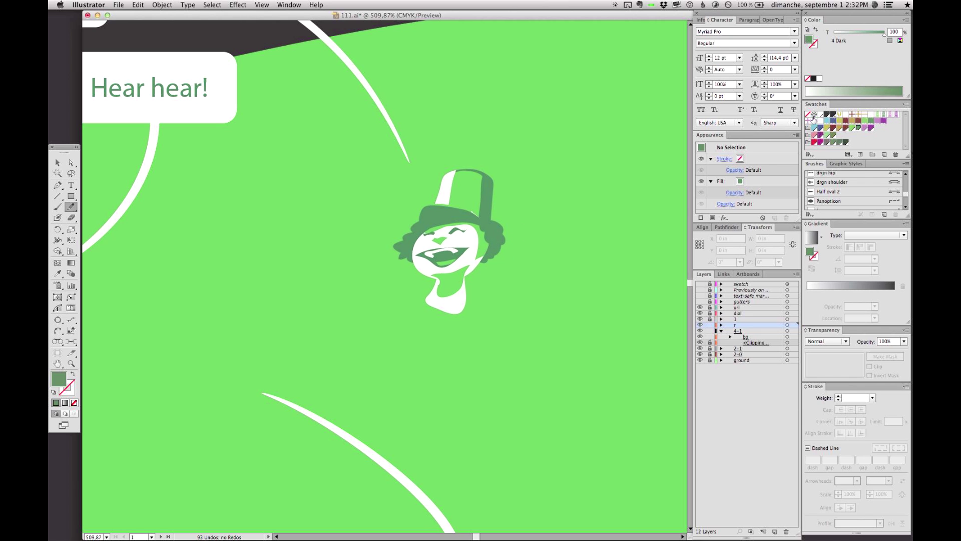
Draw a small White ear between the face and the right-hand hair with the Pencil tool
left_click(821, 115)
key("a")
left_click(500, 239)
left_click(505, 271)
key("n")
left_click_drag(469, 224, 486, 232)
key("a")
key("super+1")
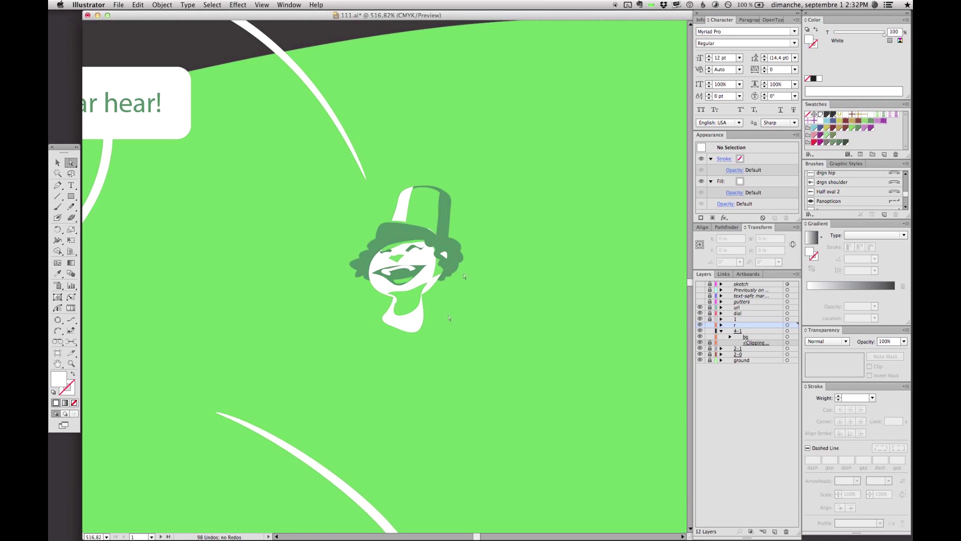
Lock the bg sublayer and move layer r into layer 4-1, and shift the whole head slightly upward over the sketch with Free Transform
key("shift+super+a")
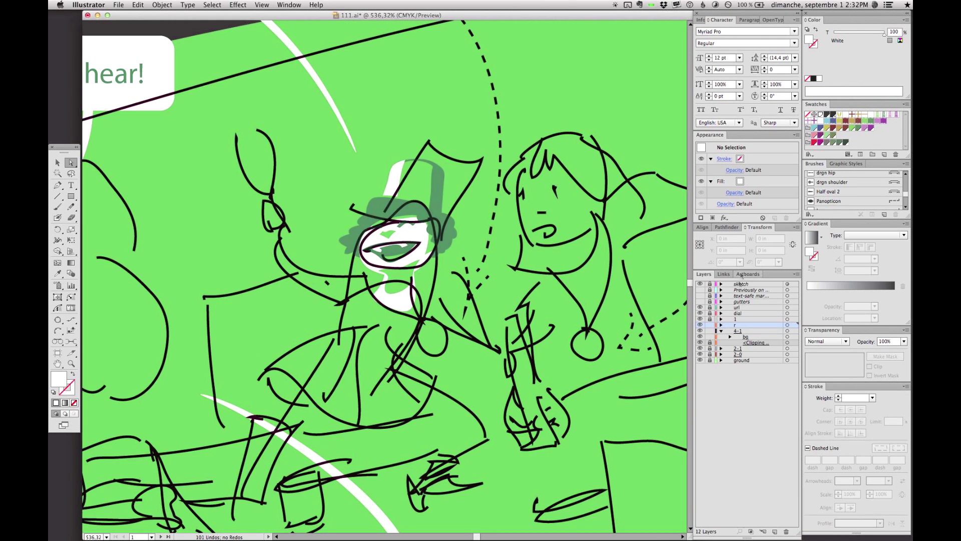
key("shift+b")
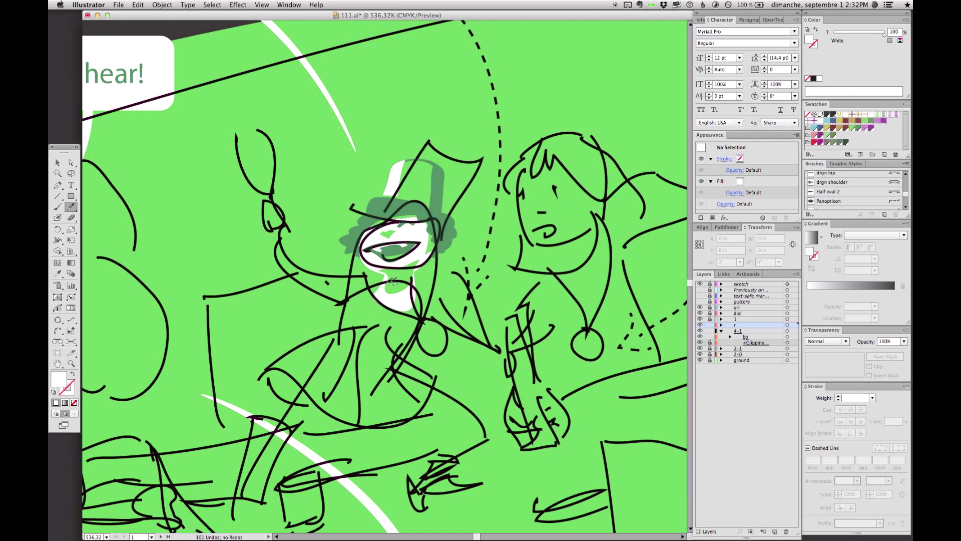
key("super+a")
left_click(710, 337)
left_click_drag(736, 325, 741, 330)
key("e")
key("shift+super+a")
Draw the character's raised arm and shoulder as a White shape following the sketch with the Pencil tool
key("n")
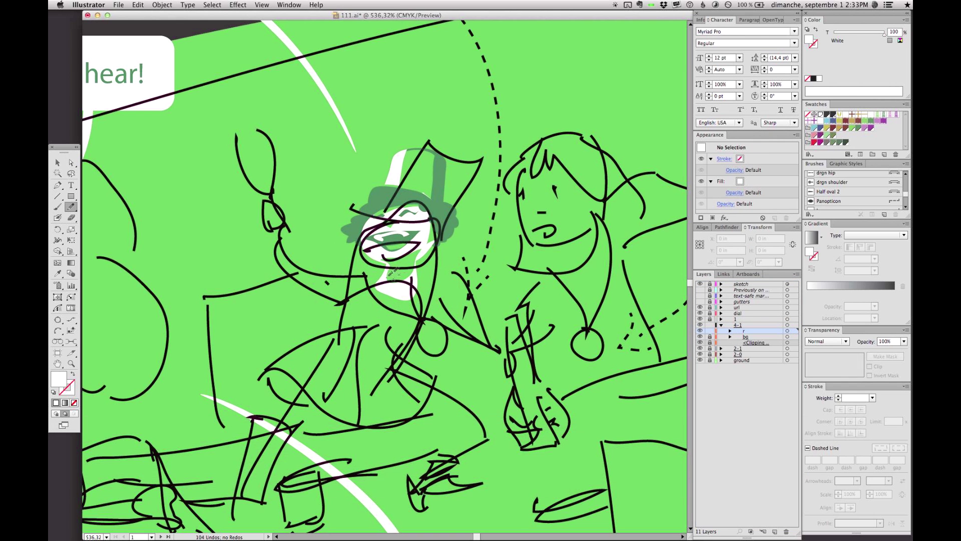
left_click_drag(394, 312, 411, 276)
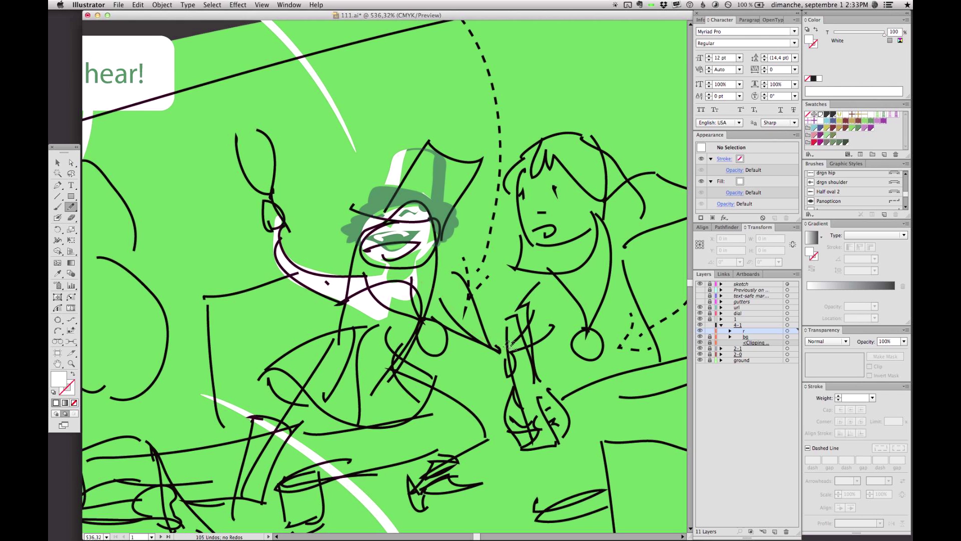
Draw the outstretched second arm and its open-fingered hand as White shapes following the sketch with the Pencil tool
left_click_drag(509, 344, 425, 295)
left_click_drag(529, 317, 516, 368)
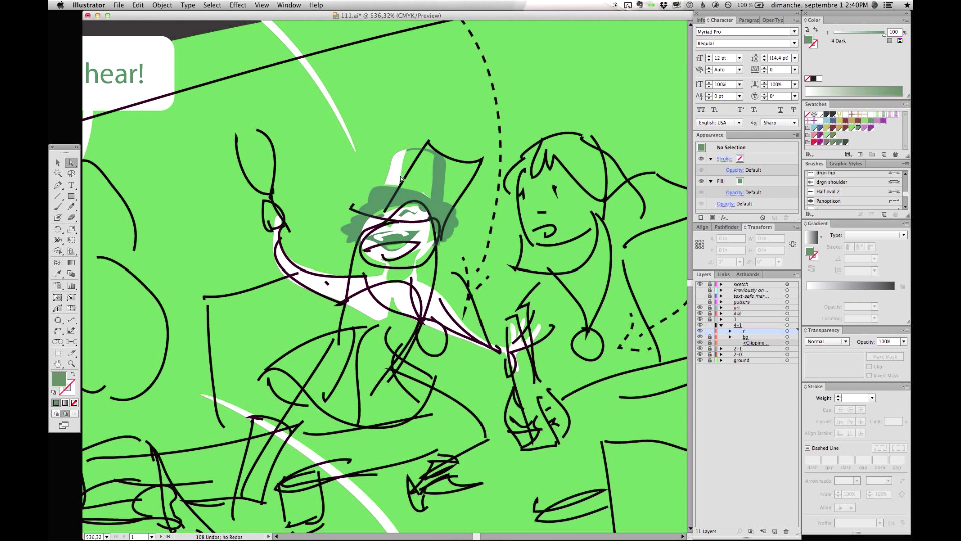
Rework the tall hat's crown into one solid 4 Dark shape, deleting the White side and the cut-out piece inside it
mouse_move(399, 195)
left_mouse_down()
mouse_move(393, 155)
mouse_move(373, 225)
left_mouse_up()
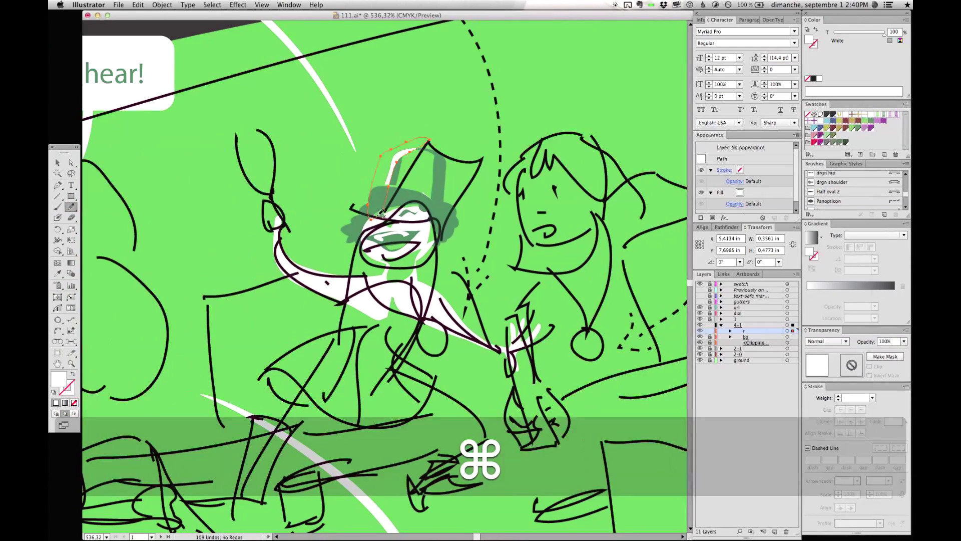
key("Delete")
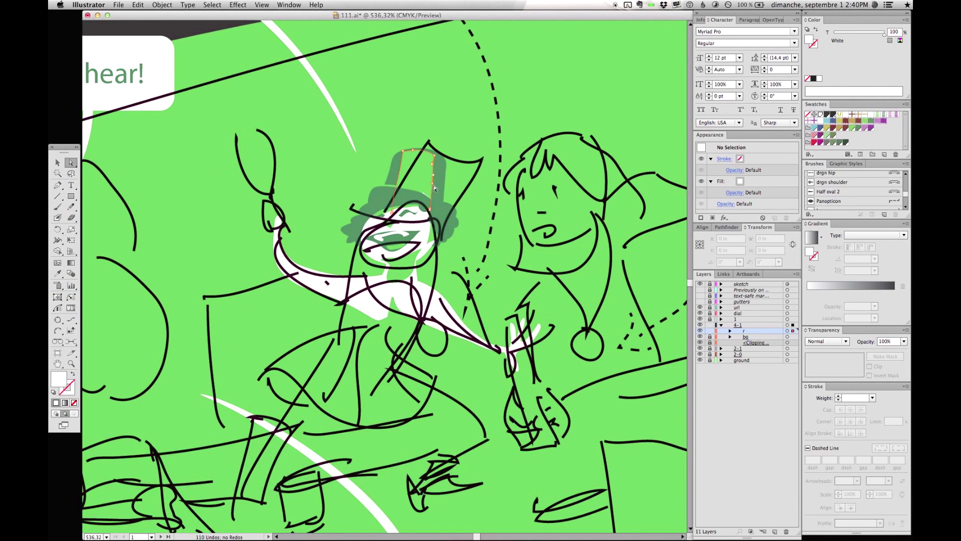
Draw vertical light green stroked stripes inside the hat's crown, a 4 pt one near its edge and a thinner one beside it
key("n")
key("shift+x")
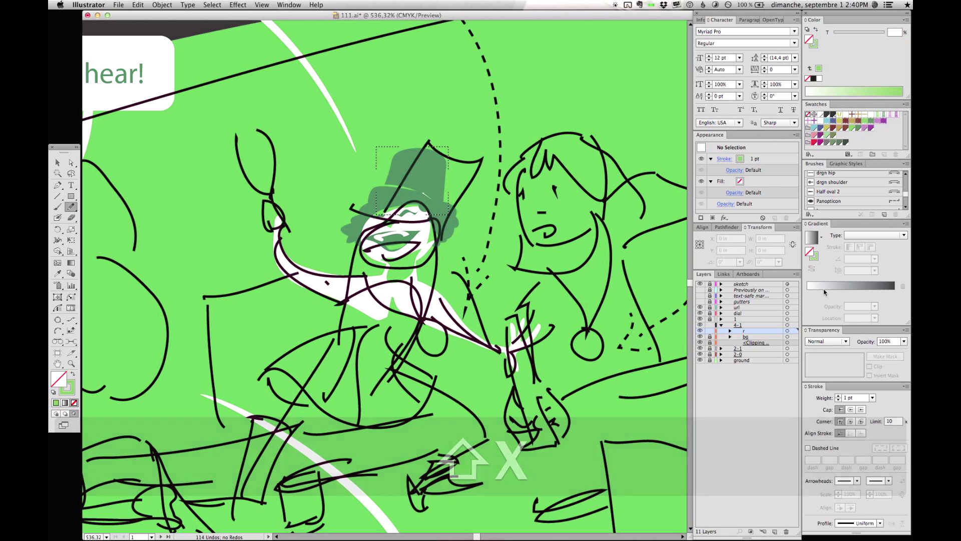
left_click_drag(442, 157, 439, 202)
key("super+z")
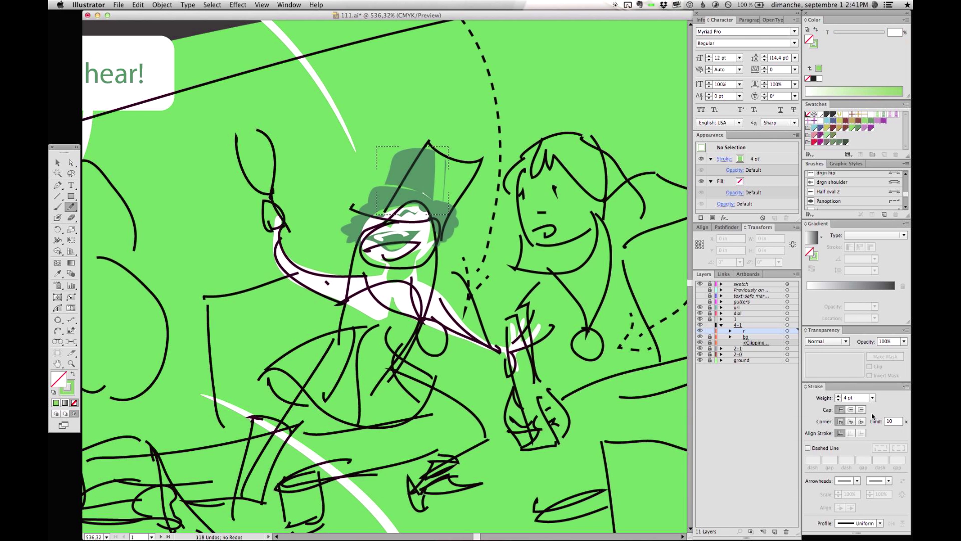
left_click(873, 398)
left_click(884, 200)
left_click(838, 396)
left_click_drag(430, 144, 429, 198)
Draw a White leafy ornament on the front of the hat's crown and bring the brim in front of it
key("shift+d")
key("shift+x")
left_click(821, 115)
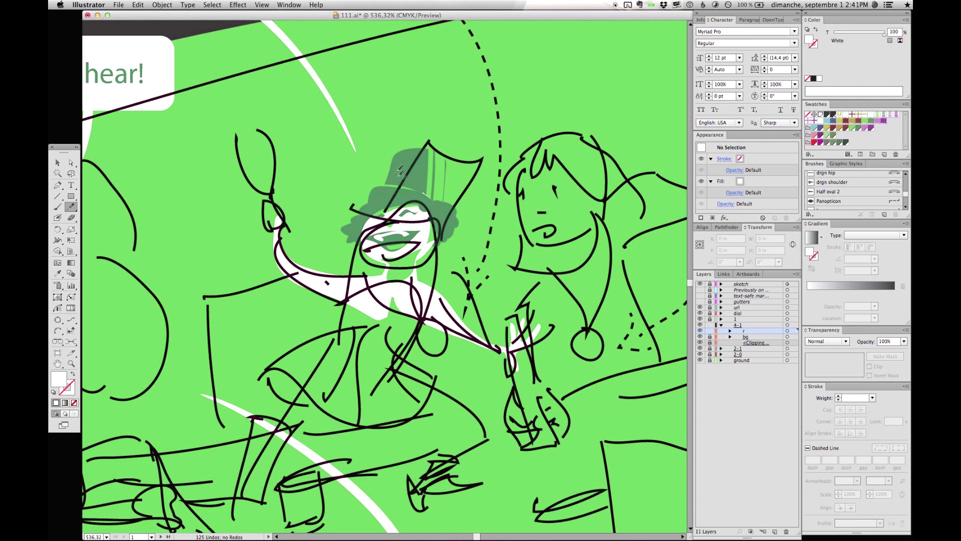
left_click_drag(402, 192, 383, 190)
left_click_drag(906, 195, 906, 183)
key("a")
left_click_drag(366, 184, 373, 191)
key("shift+super+bracketright")
left_click(700, 284)
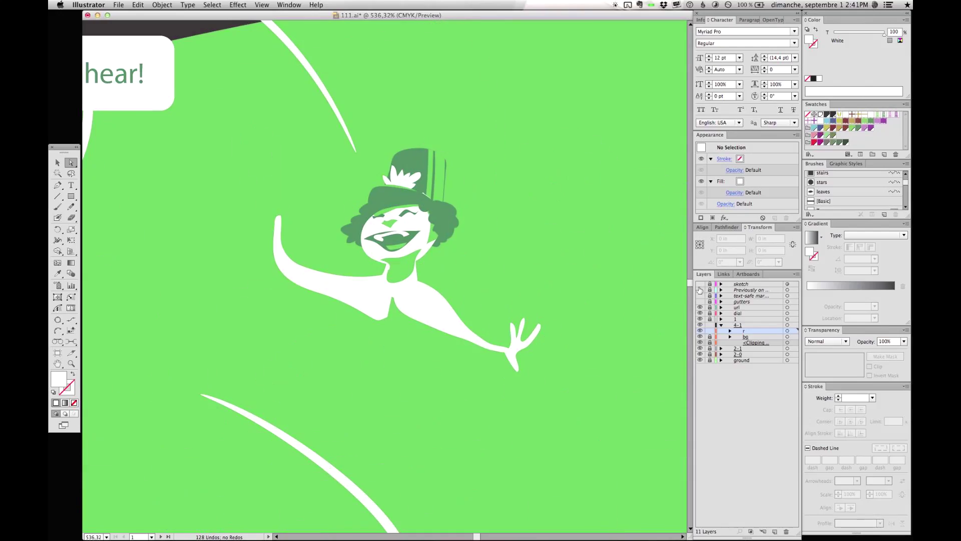
Hide the sketch layer and adjust the size of the two 4 Dark closed eyes with the Scale and Free Transform tools
left_click(700, 284)
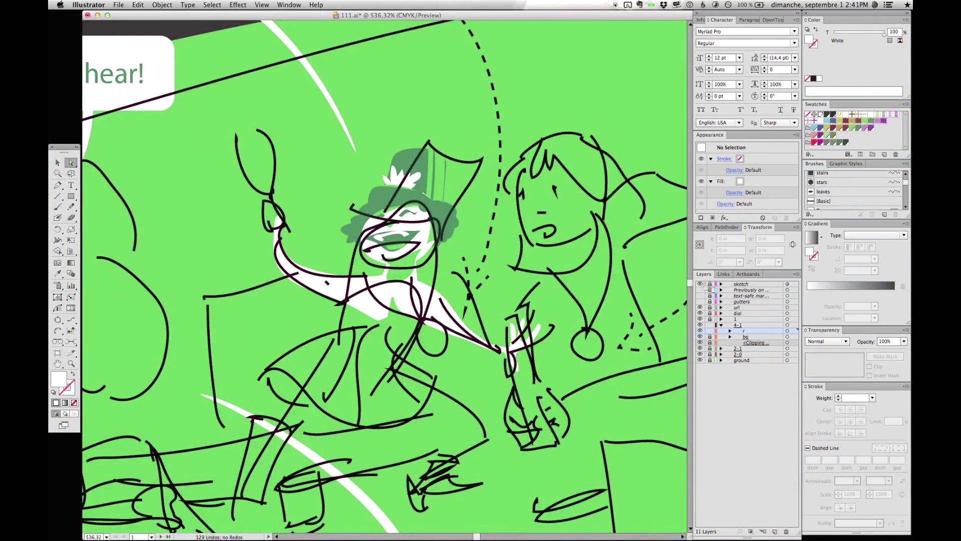
left_click(700, 284)
left_click(414, 209)
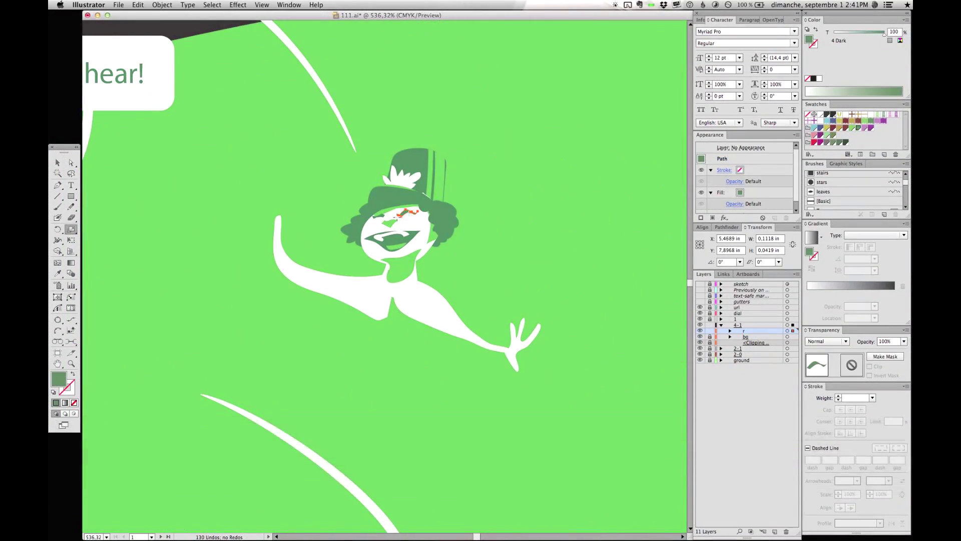
left_click_drag(454, 184, 454, 183)
left_click(382, 217)
key("s")
key("a")
left_click(383, 216)
key("s")
left_click_drag(361, 205, 350, 199)
key("e")
key("shift+super+a")
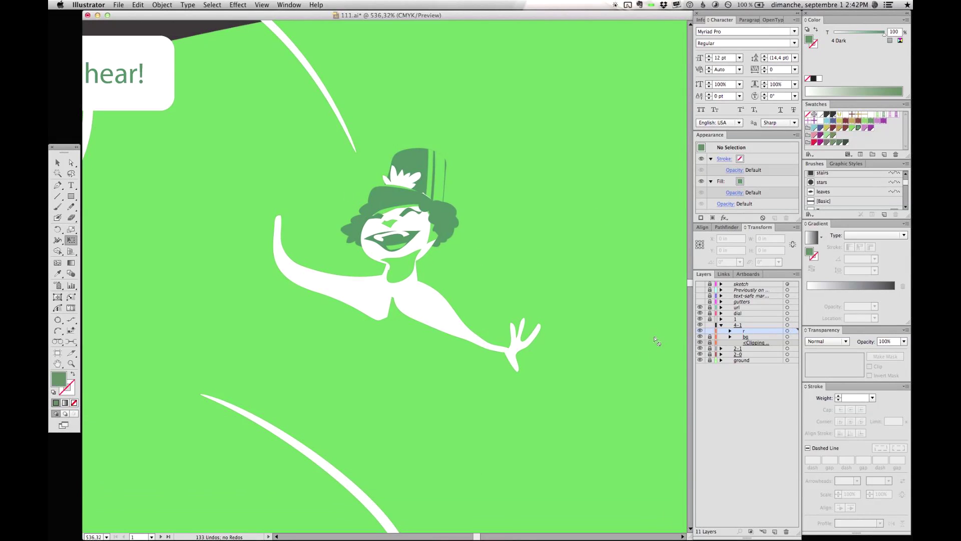
Show the sketch layer, draw the character's torso with the Pencil tool and fill it with 4 Dark
key("a")
key("n")
left_click(700, 284)
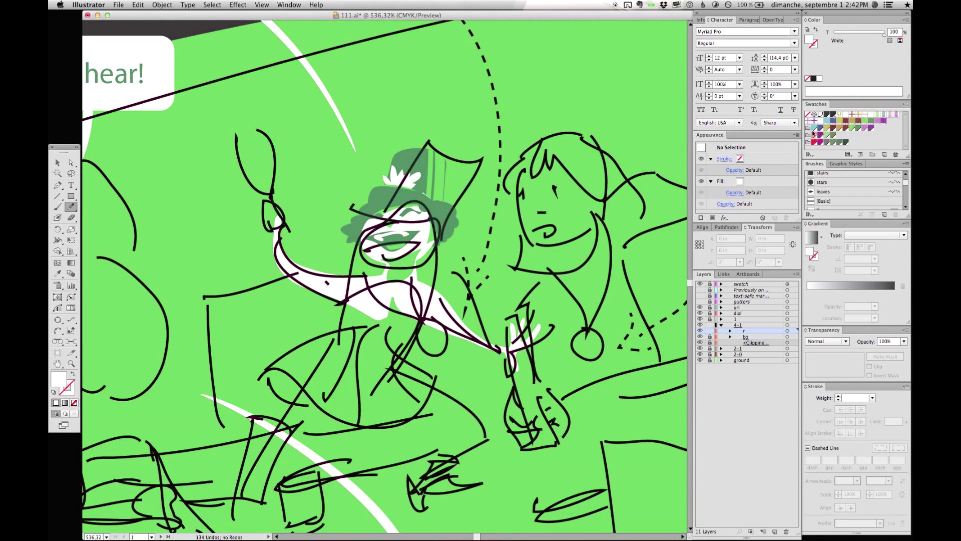
left_click_drag(423, 305, 425, 285)
key("super+z")
key("shift+super+z")
key("a")
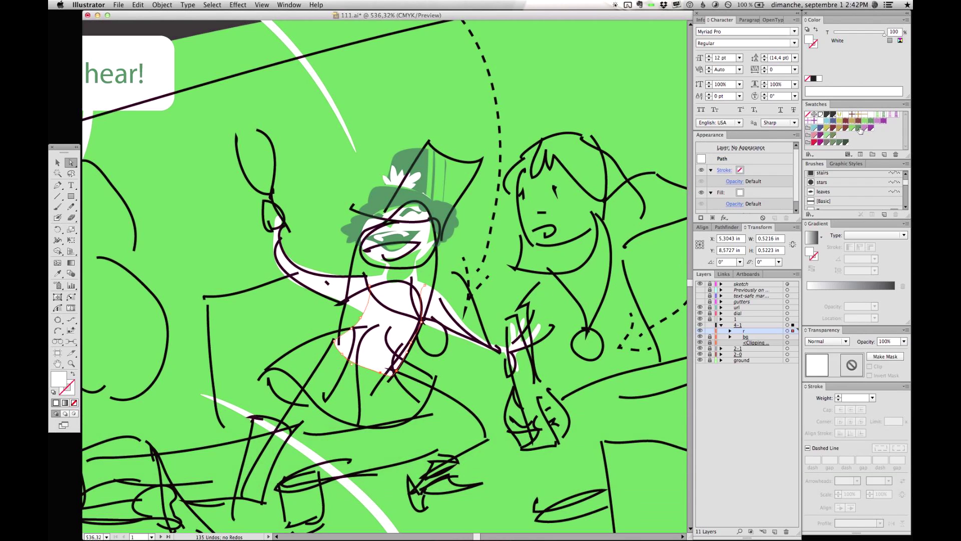
left_click(860, 128)
key("n")
key("super+shift+a")
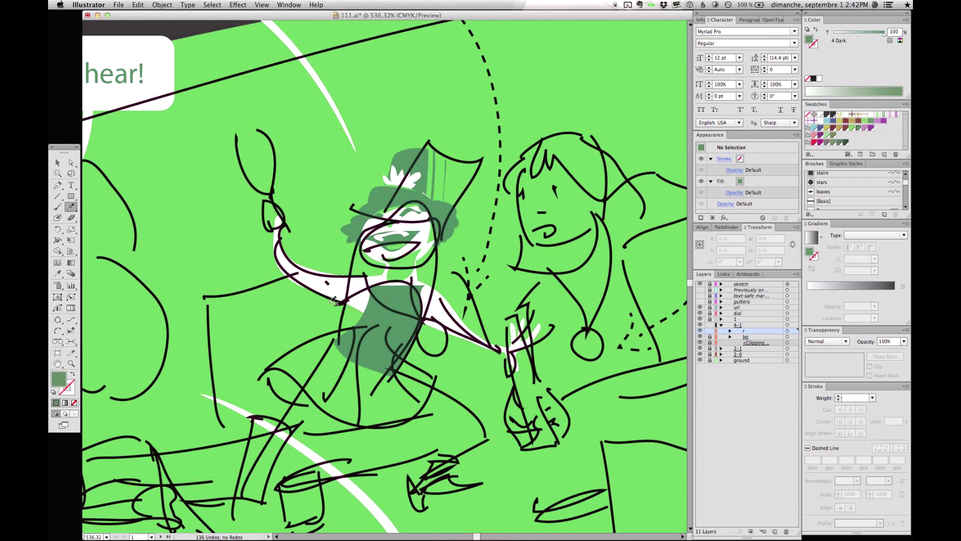
Draw a 4 Dark sleeve cuff around the raised forearm and redraw its outer edge into a closed, rounded shape
key("super+z")
key("super+z")
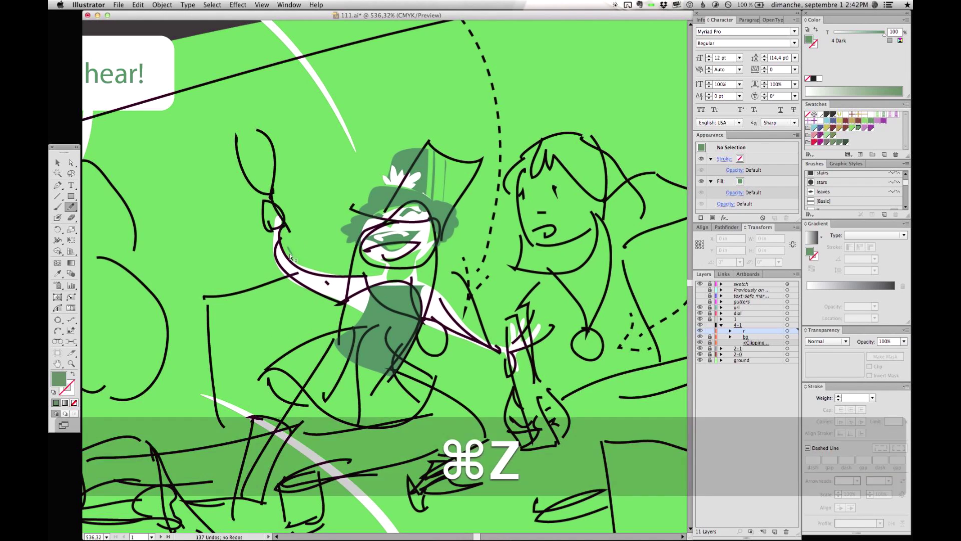
key("shift+d")
mouse_move(289, 249)
left_mouse_down()
mouse_move(302, 280)
mouse_move(293, 254)
mouse_move(277, 249)
mouse_move(271, 283)
mouse_move(301, 288)
left_mouse_up()
key("super+z")
key("super+shift+z")
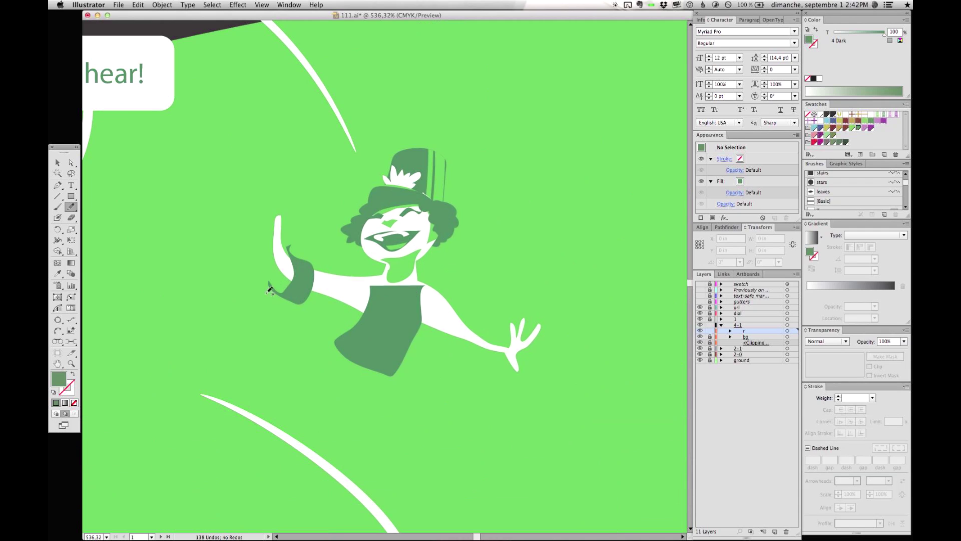
left_click_drag(315, 280, 311, 283)
key("a")
left_click(303, 276)
key("n")
left_click_drag(286, 247, 294, 256)
key("super+z")
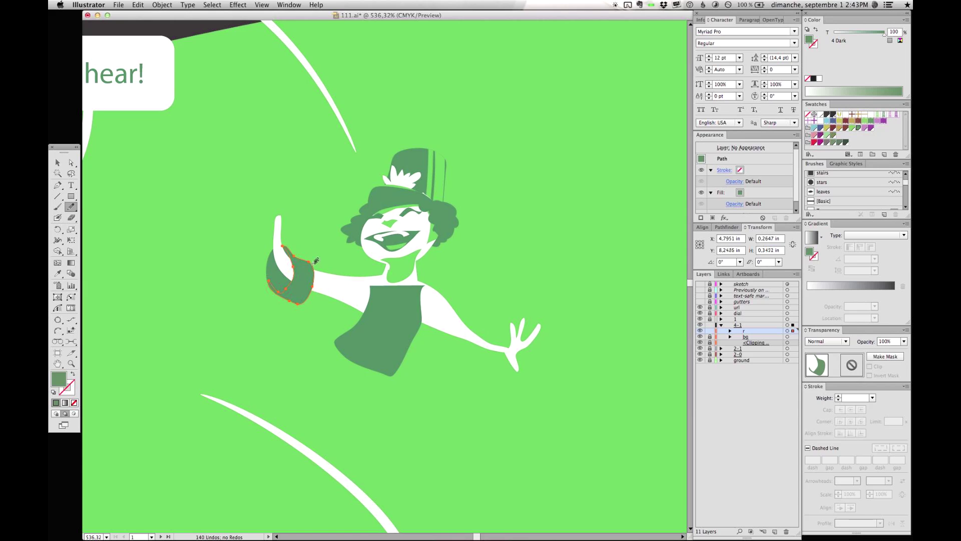
Try to draw a 4 Mid opening inside the raised arm's sleeve cuff using Draw Inside
key("super+shift+a")
key("a")
left_click(310, 295)
key("shift+d")
key("super+shift+a")
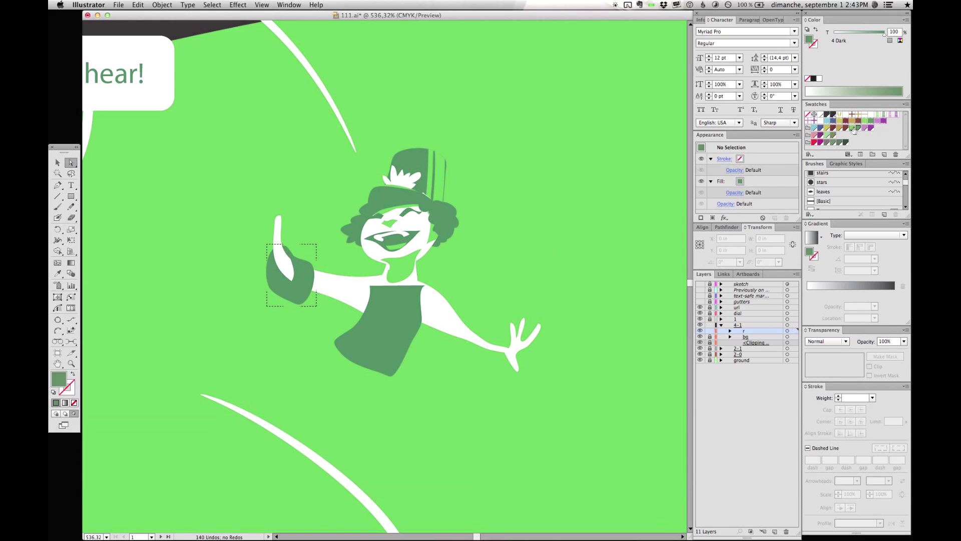
key("n")
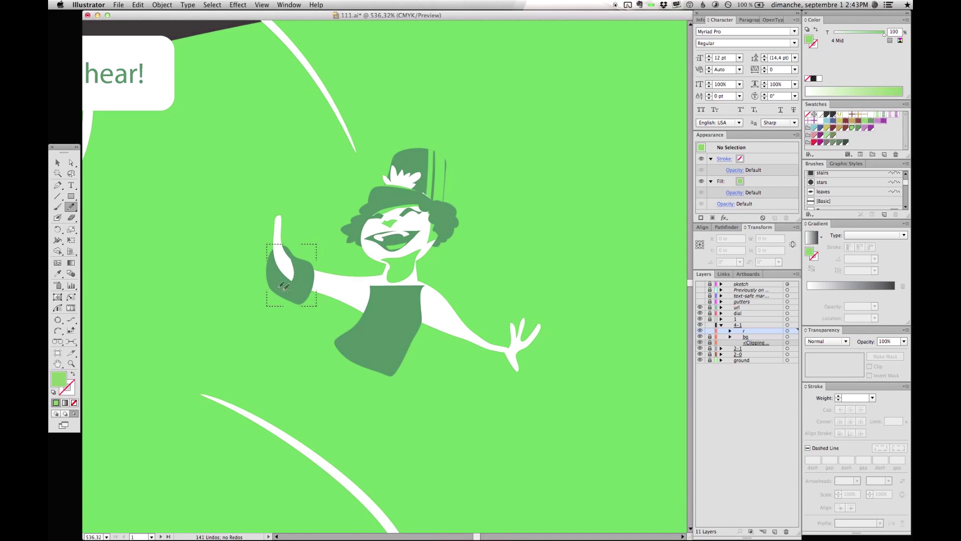
key("a")
left_click(295, 282)
key("n")
left_click_drag(295, 273, 288, 290)
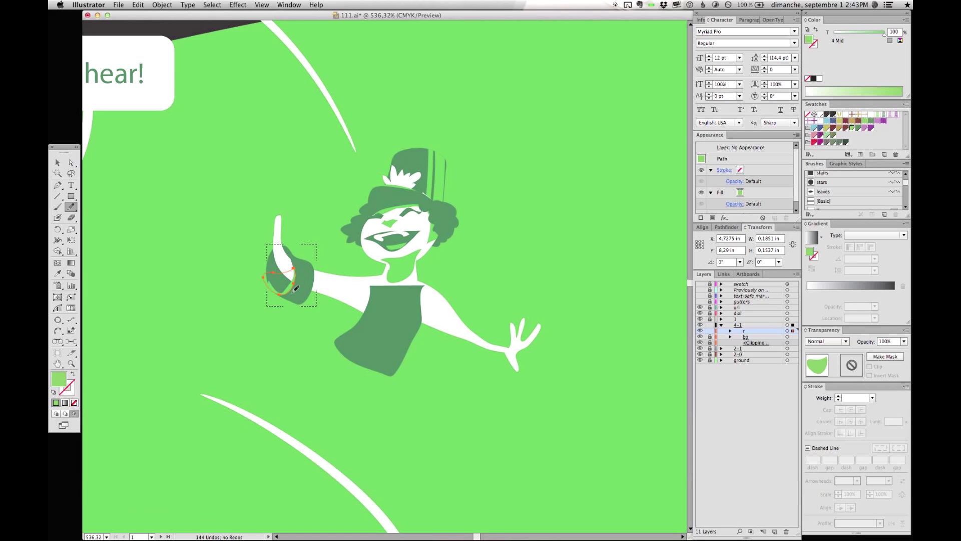
key("BackSpace")
Draw small 4 Mid buttons on the lower edge of the raised arm's sleeve cuff
key("a")
left_click(287, 289)
key("shift+d")
key("shift+d")
key("shift+d")
left_click(406, 277)
left_click(437, 266)
key("n")
key("d")
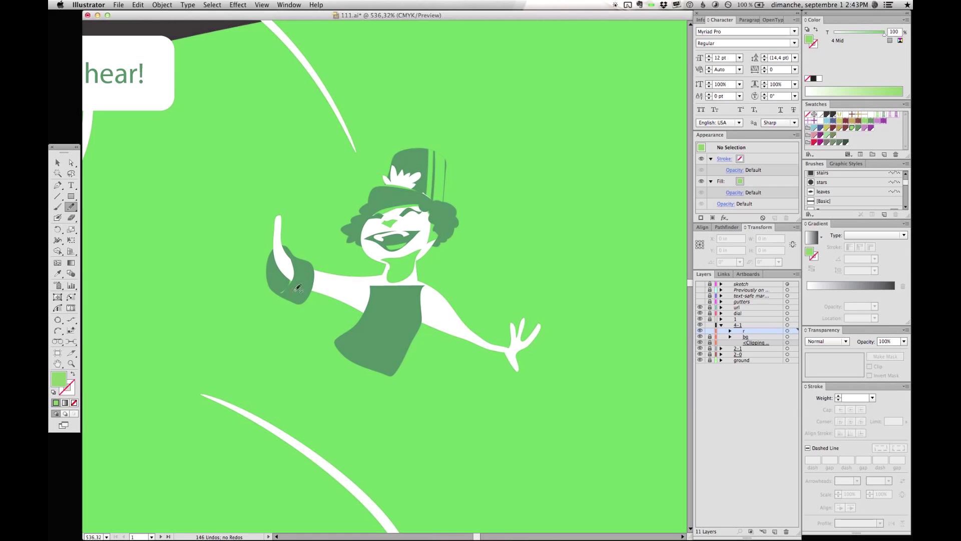
Show the sketch layer and draw the coat's raised sleeve, shoulder and flaring left tail as a 4 Dark shape
left_click(700, 284)
left_click(858, 128)
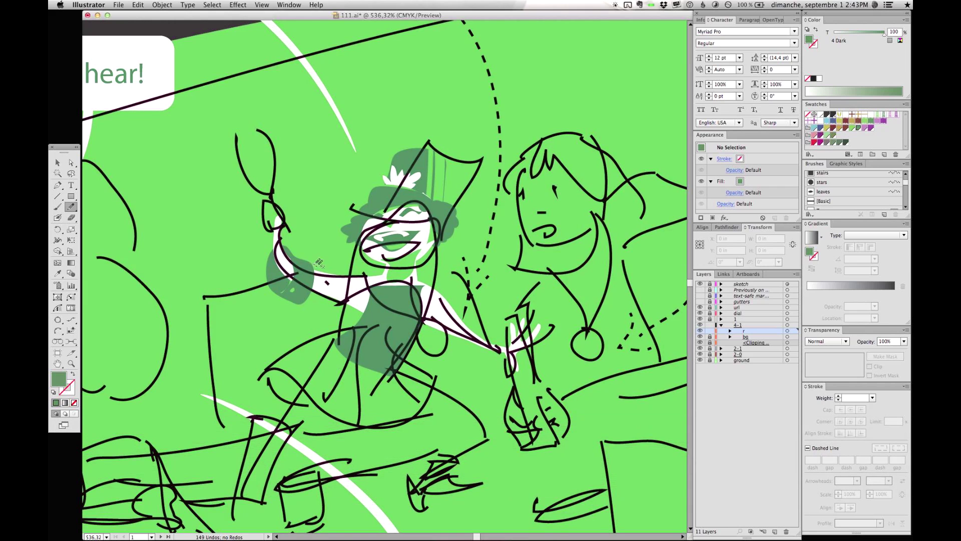
left_click_drag(336, 298, 339, 287)
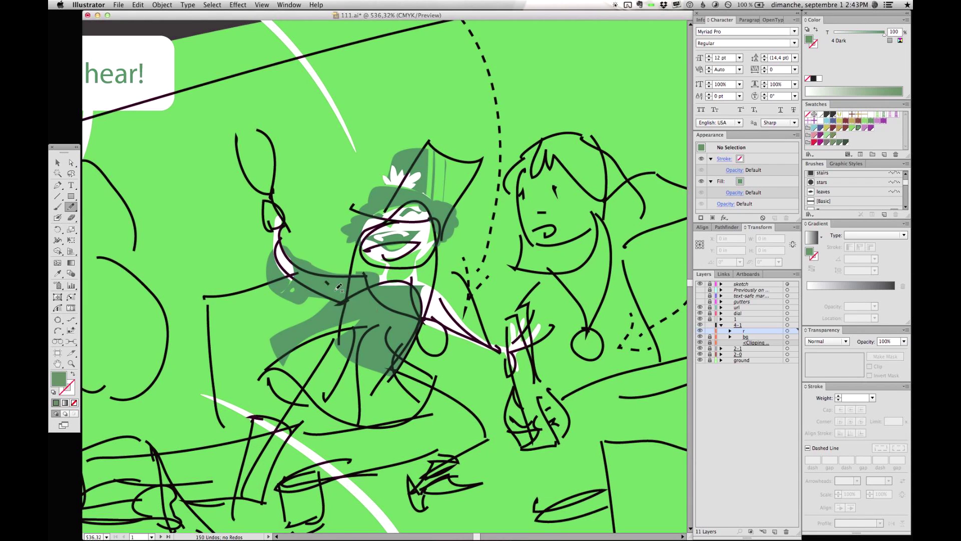
Delete the 4 Dark torso and draw the coat's right tail beneath the outstretched arm as a 4 Dark shape
left_click(700, 284)
left_click(700, 284)
key("super+a")
key("n")
key("shift+super+a")
key("n")
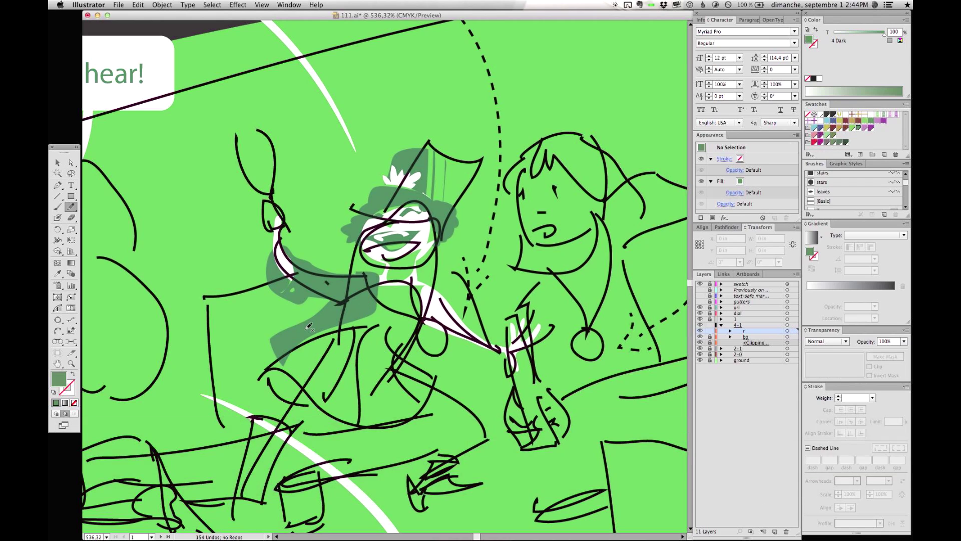
left_click_drag(404, 293, 388, 296)
Try to draw a 4 Mid detail on the coat's left tail with the Pencil tool
key("shift+d")
left_click(852, 129)
key("super+Tab")
key("super+Tab")
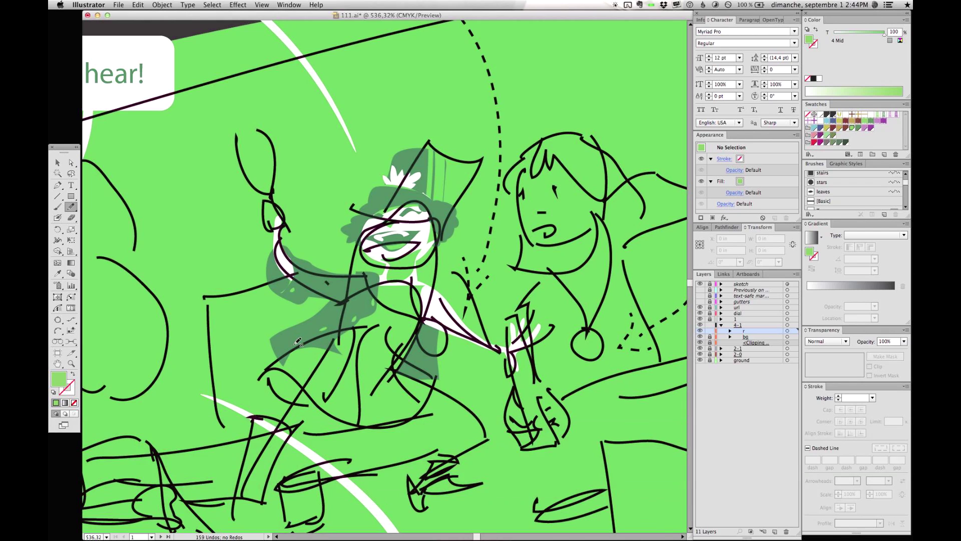
key("super+z")
key("super+z")
key("super+z")
key("shift+super+a")
left_click_drag(322, 354, 329, 362)
key("super+z")
key("super+z")
Draw the inner fold of the coat's left tail with the Pencil tool, following the sketch
key("shift+super+a")
key("n")
left_click(426, 358, "super")
key("shift+d")
key("shift+super+a")
left_click(852, 128)
left_click_drag(352, 323, 359, 321)
key("shift+d")
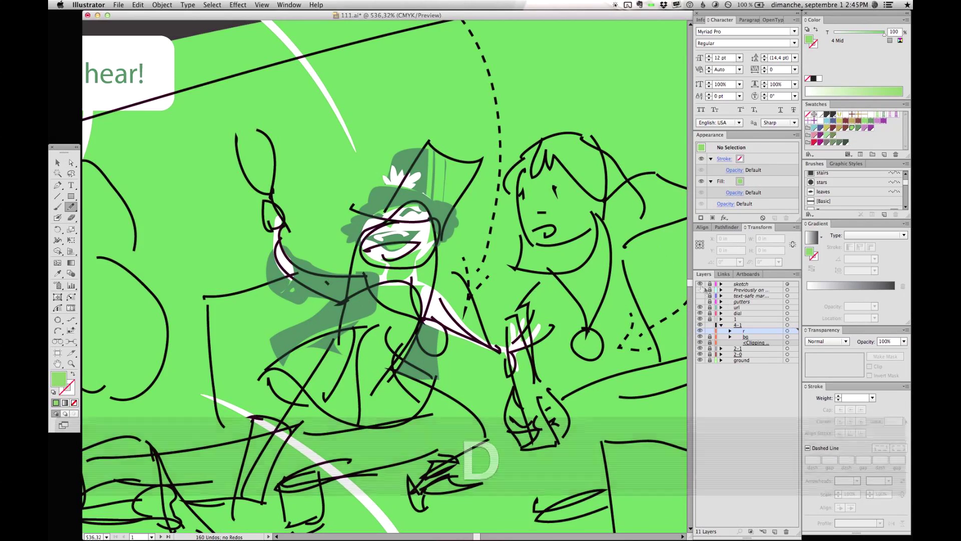
Hide the sketch layer and add a 4 Dark epaulette on the raised shoulder and small 4 Mid buttons along the coat
left_click(701, 284)
key("n")
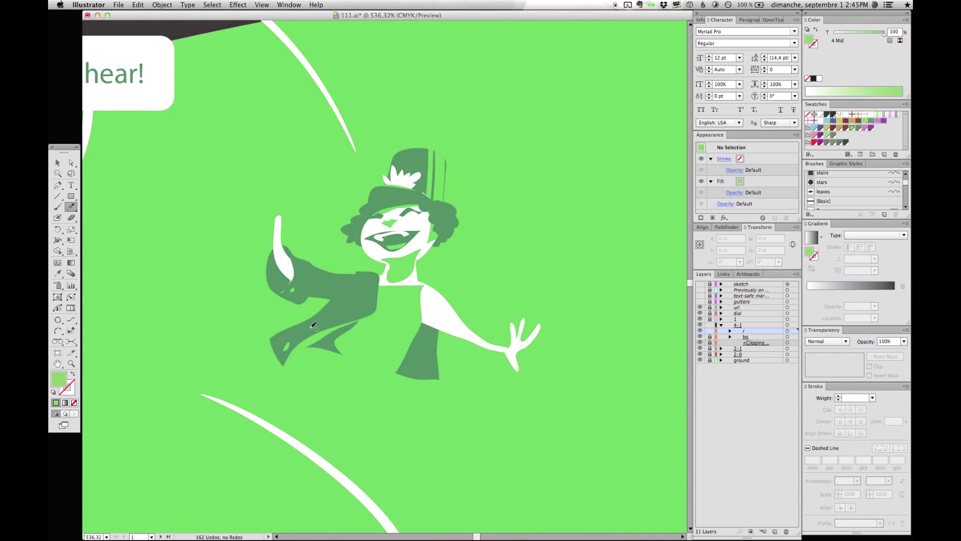
key("super+z")
key("super+z")
left_click(858, 128)
left_click(852, 128)
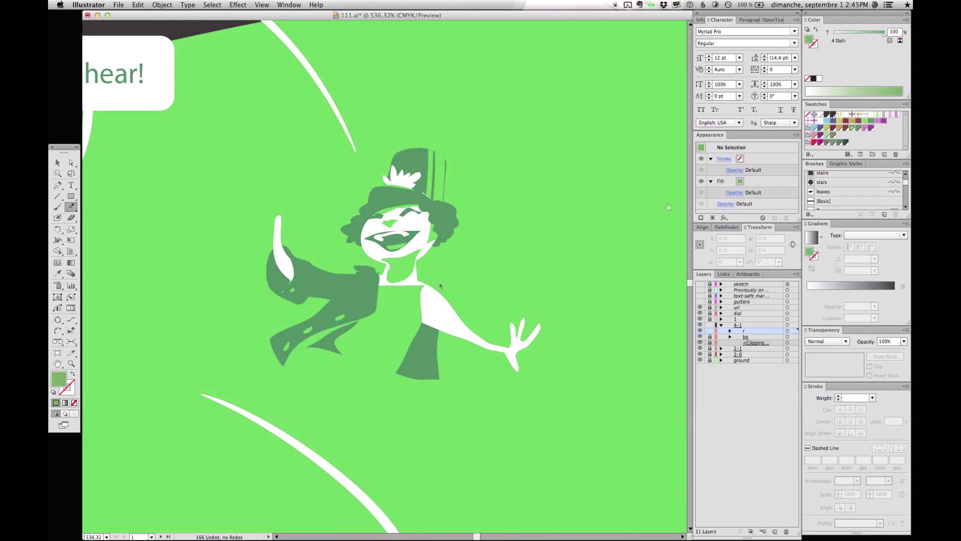
Draw zigzag fringe lines under the shoulder epaulette with a plain 1 pt 4 Mid stroke and round caps
key("shift+x")
scroll(851, 196, "down", 4)
left_click(858, 195)
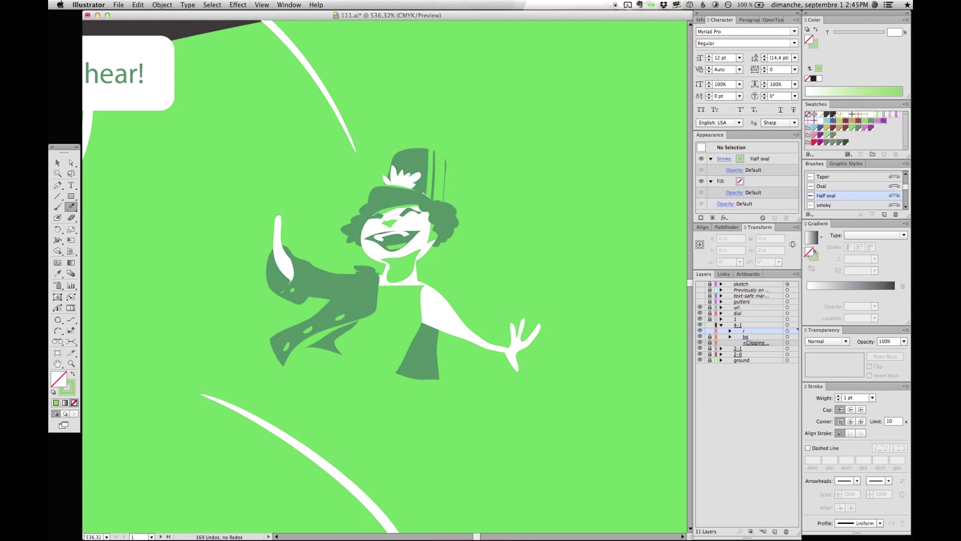
scroll(881, 199, "up", 3)
scroll(868, 198, "down", 2)
left_click(834, 177)
left_click(851, 410)
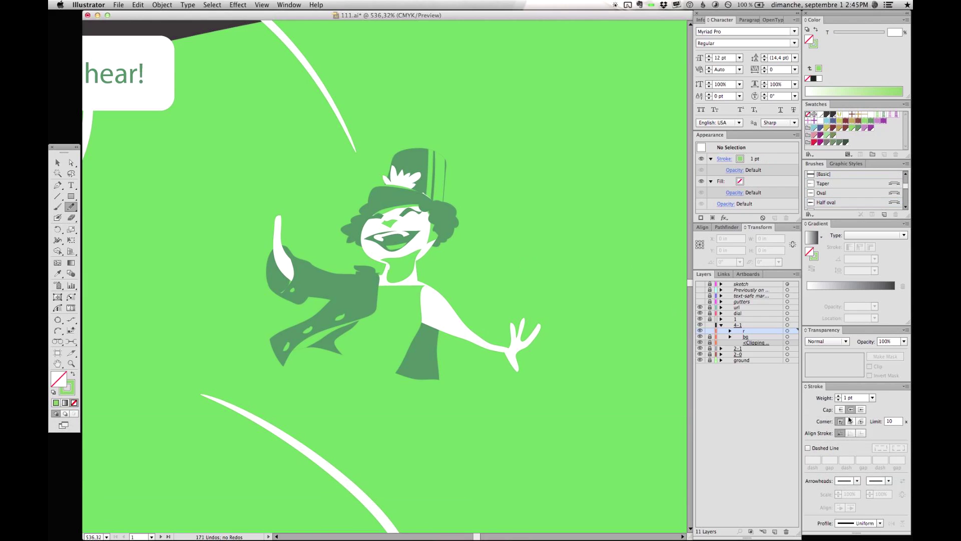
key("super+z")
key("super+z")
key("a")
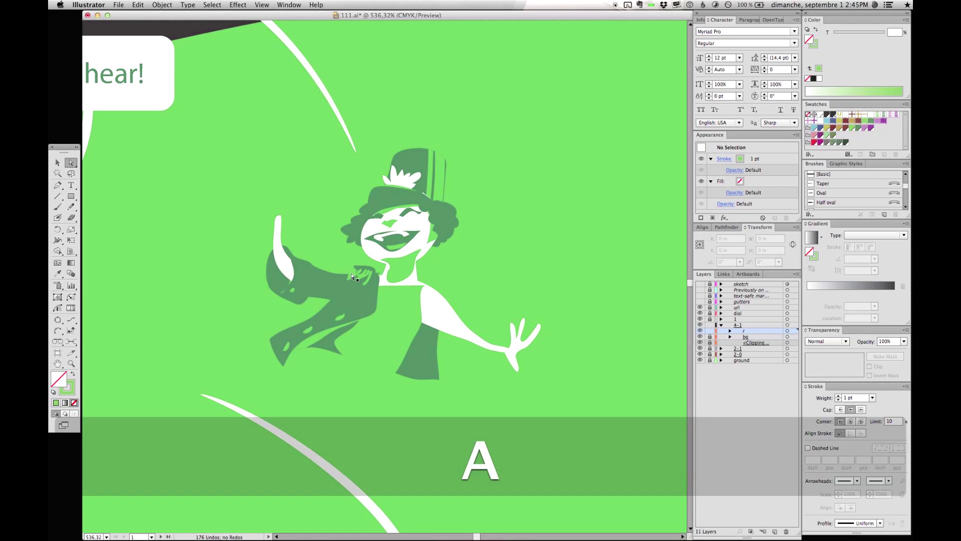
Add a second stroke in 4 Dark beneath the 4 Mid stroke on the shoulder fringe lines
left_click(350, 281)
key("alt+super+a")
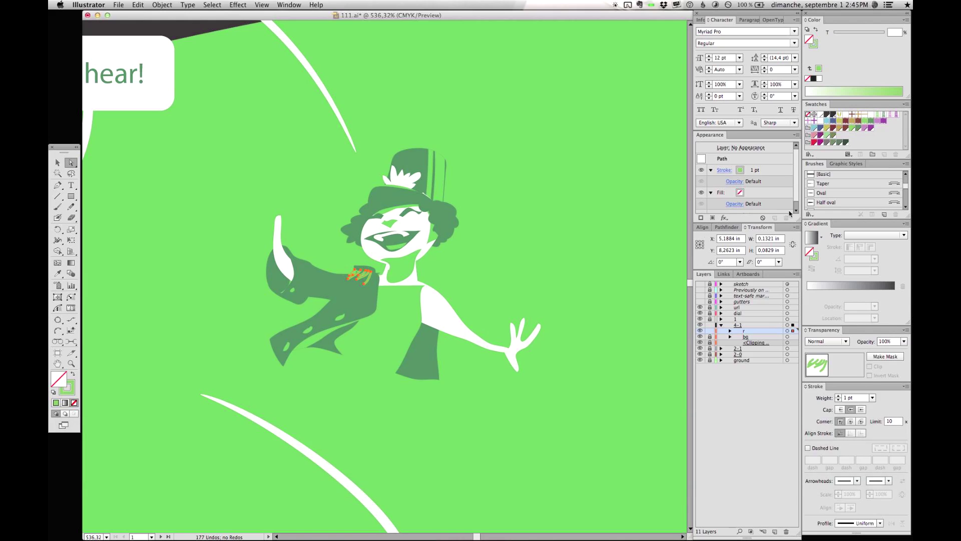
left_click(711, 192)
left_click(711, 170)
left_click(774, 216)
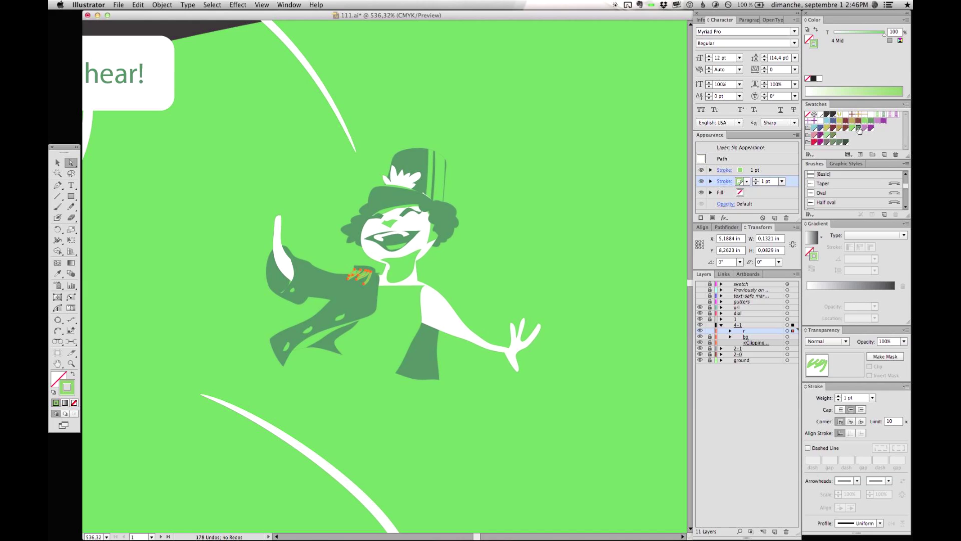
left_click(856, 136)
Add a Transform effect to the fringe's 4 Dark stroke, with preview on and a horizontal move of 0.1 pt
left_click(724, 217)
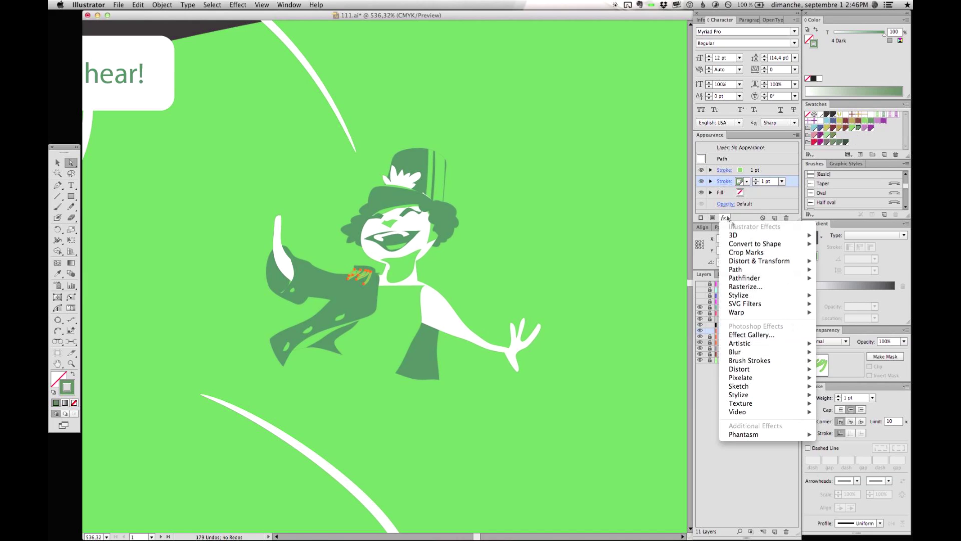
mouse_move(758, 353)
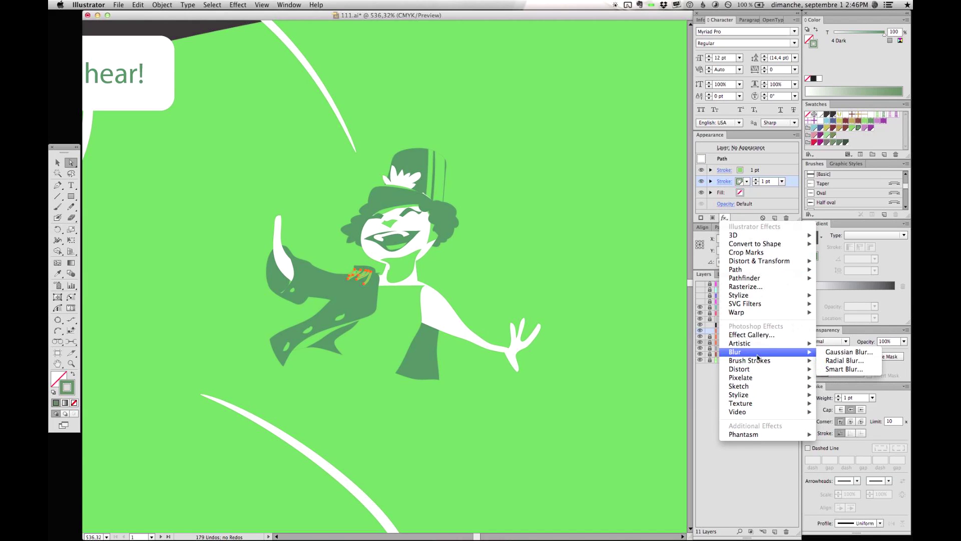
mouse_move(779, 264)
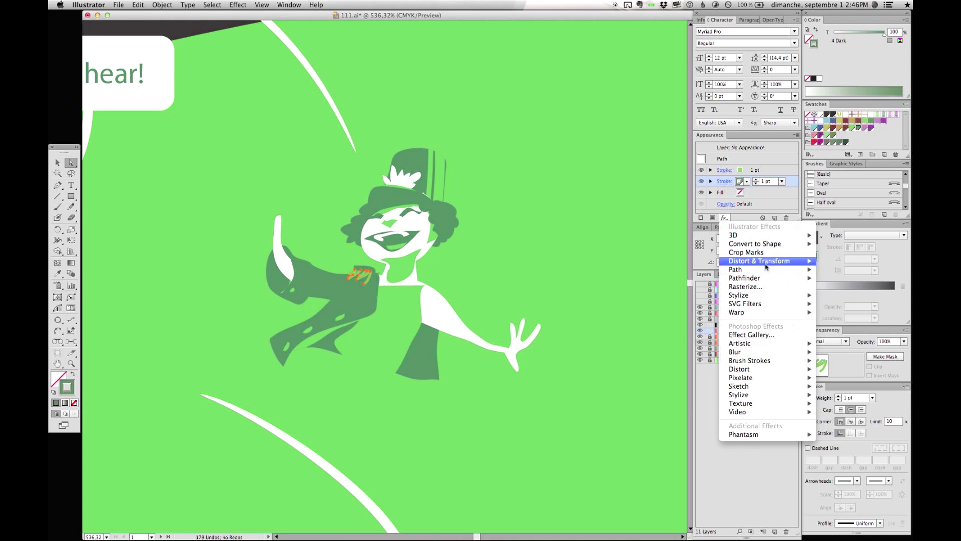
left_click(854, 287)
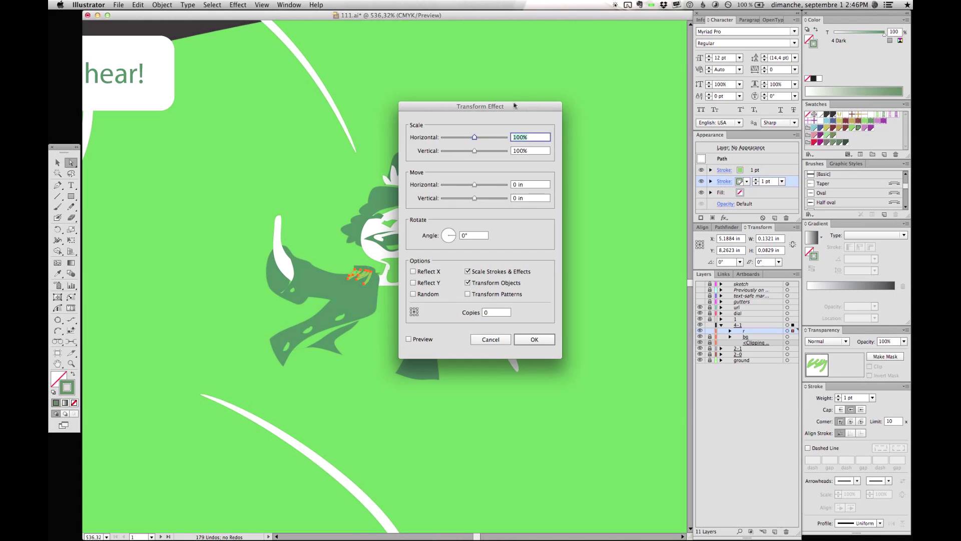
left_click_drag(516, 106, 636, 179)
left_click(530, 412)
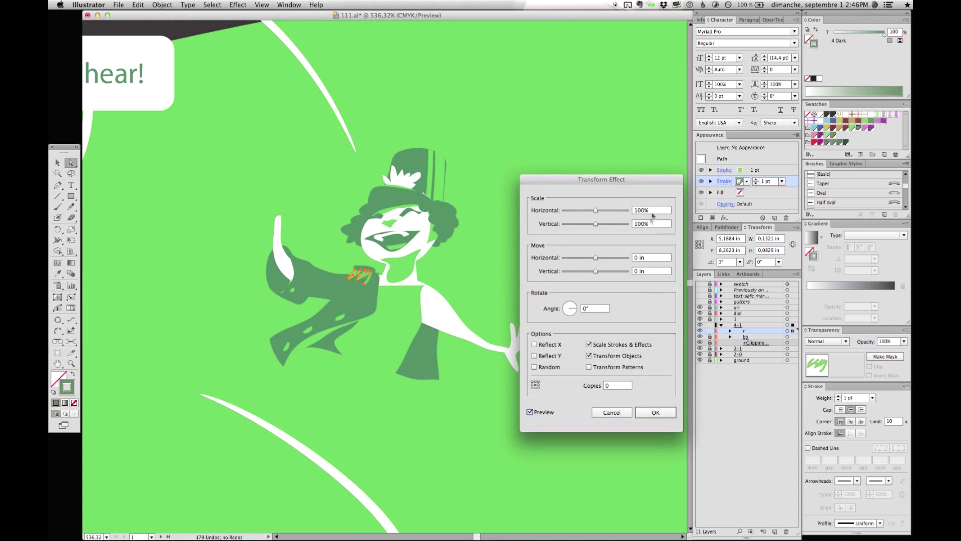
left_click(659, 257)
type(".1em")
key("BackSpace")
key("BackSpace")
type("pt")
Give the Transform effect a small vertical move and apply it so the dark stroke sits just below the fringe
key("Tab")
type(".1")
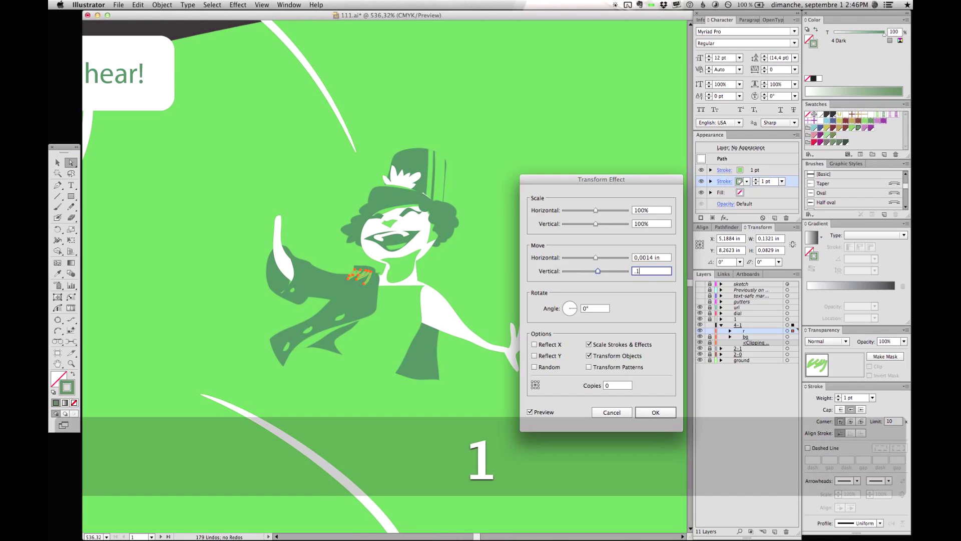
type("pt")
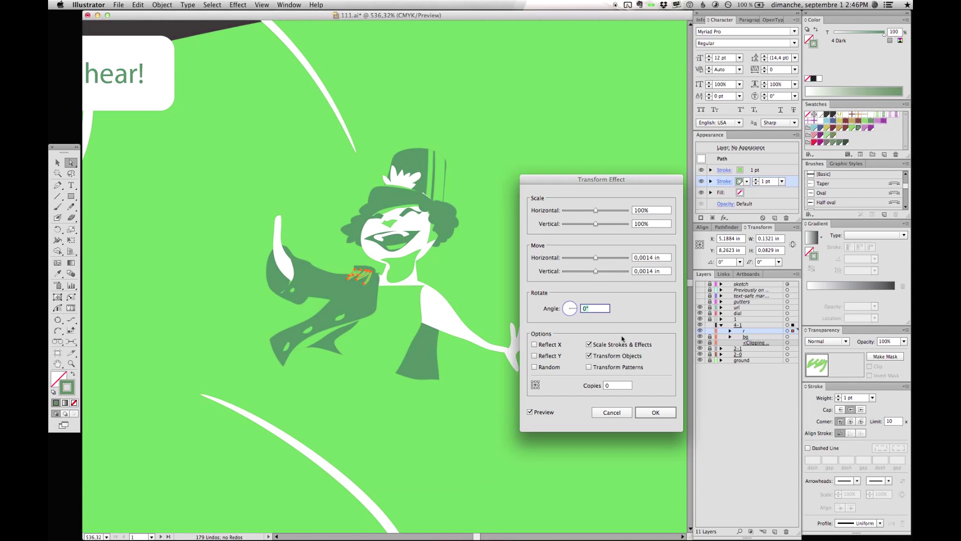
left_click_drag(596, 271, 607, 271)
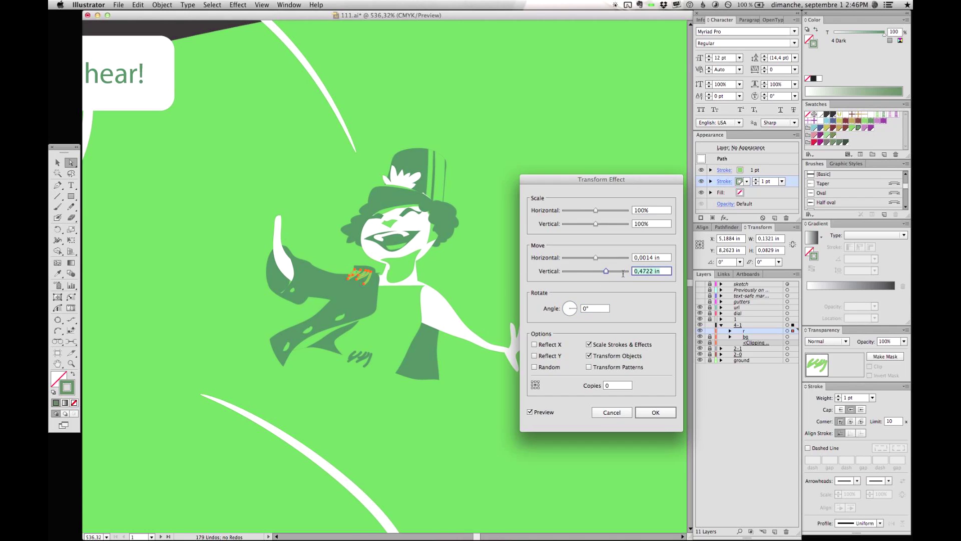
type("1")
key("Return")
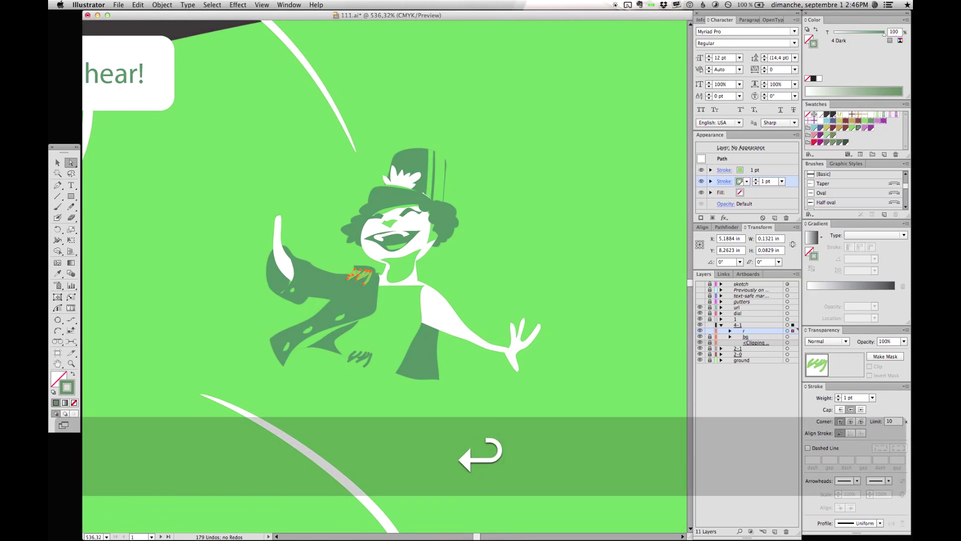
key("shift+super+a")
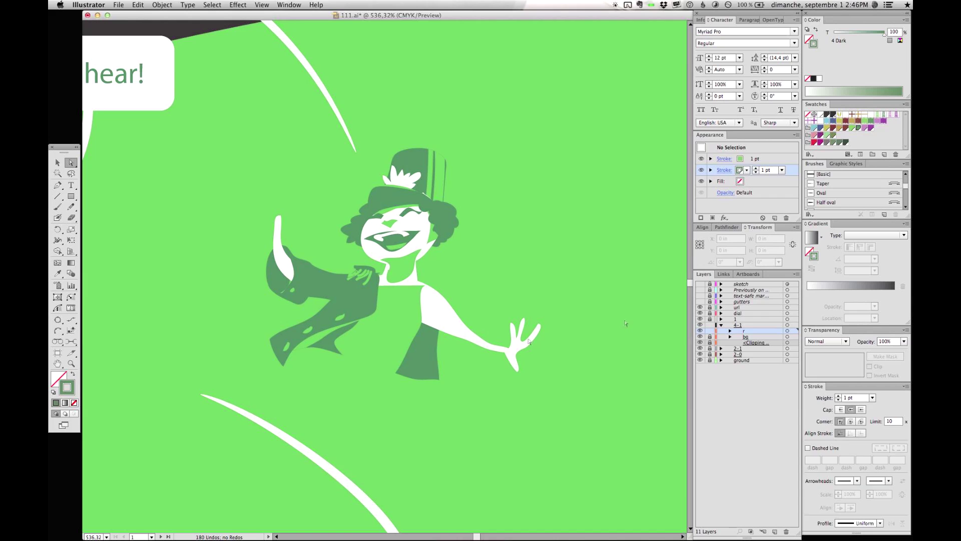
Draw a 4 Dark coat shoulder and sleeve over the outstretched arm with the Pencil tool
key("shift+x")
key("n")
left_click(700, 284)
left_click(700, 284)
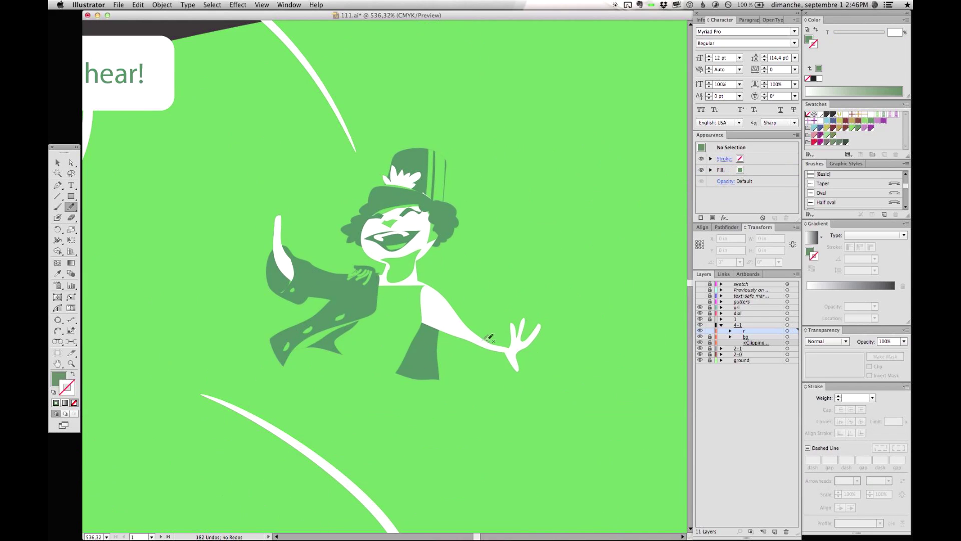
mouse_move(505, 341)
left_mouse_down()
mouse_move(488, 356)
mouse_move(474, 342)
left_mouse_up()
key("super+z")
mouse_move(425, 287)
left_mouse_down()
mouse_move(459, 302)
mouse_move(434, 281)
mouse_move(446, 285)
mouse_move(477, 334)
left_mouse_up()
left_click_drag(422, 308, 421, 286)
Draw the flared tip of the coat's right tail in 4 Dark, using the sketch layer as a guide
left_click(701, 285)
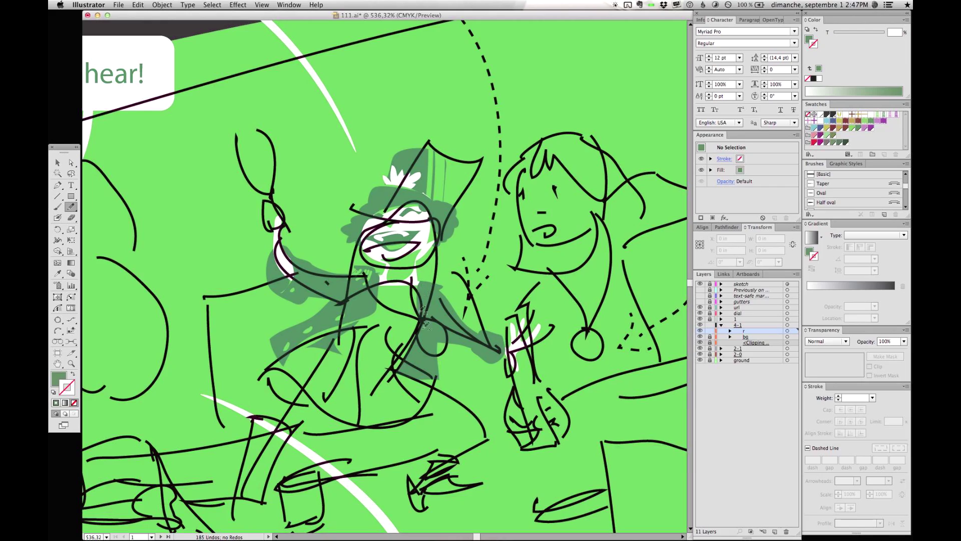
left_click_drag(465, 364, 456, 351)
left_click(700, 284)
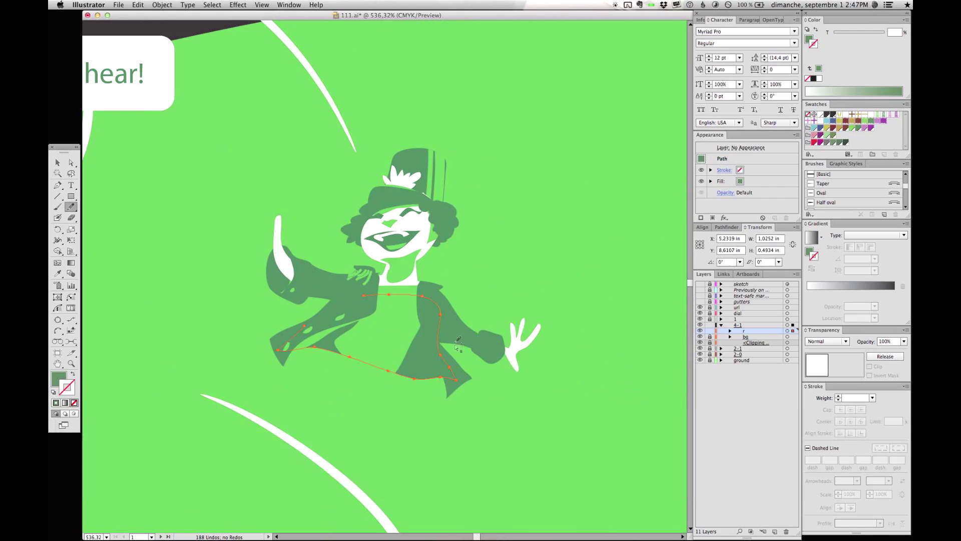
Draw the billowing white skirt below the coat from the sketch and switch it to Draw Inside mode
left_click(700, 284)
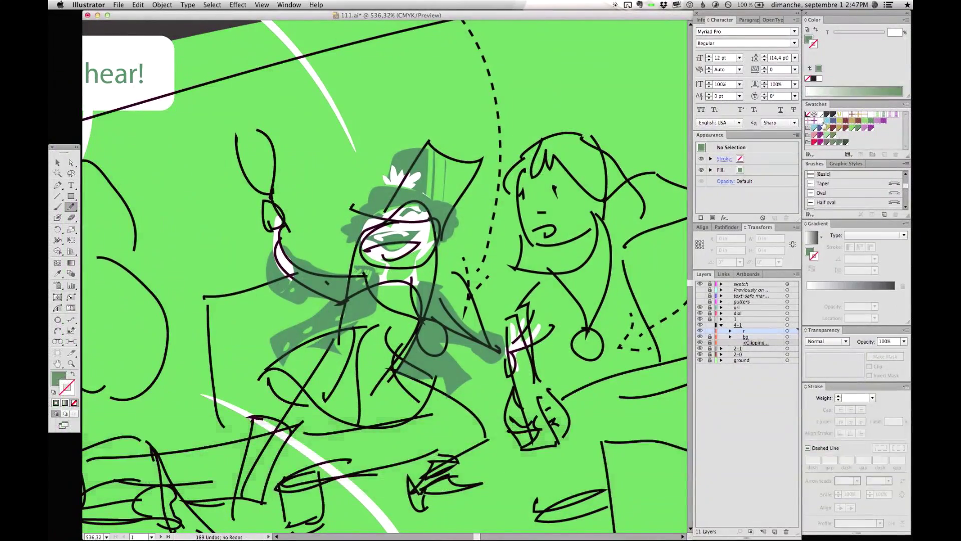
left_click(820, 115)
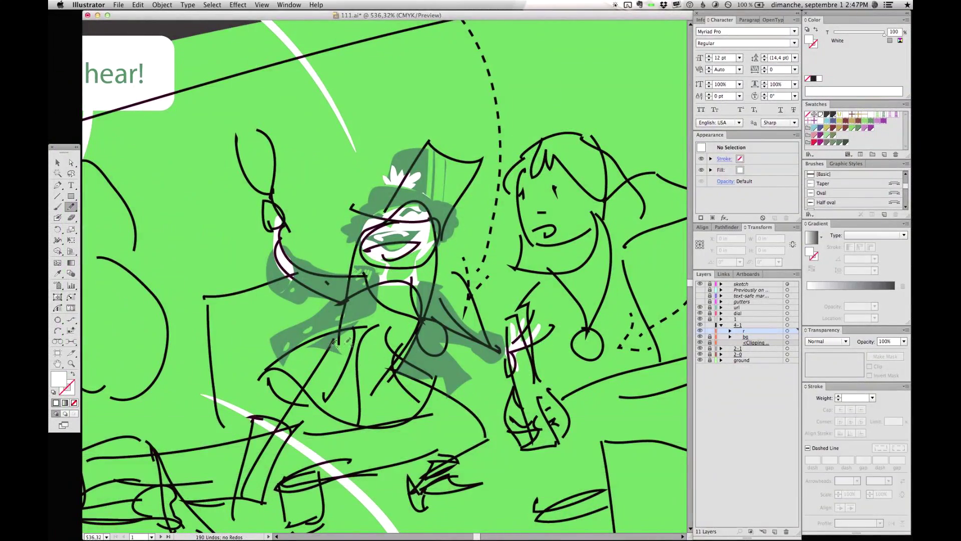
key("a")
mouse_move(385, 353)
left_mouse_down()
mouse_move(404, 353)
mouse_move(349, 330)
left_mouse_up()
left_click(400, 364)
key("n")
key("shift+d")
key("shift+d")
left_click(466, 325, "super")
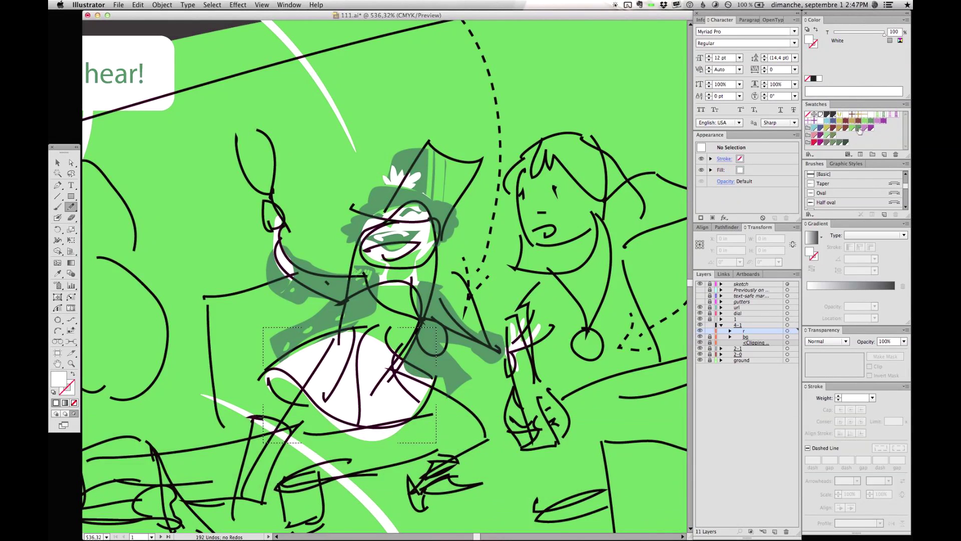
Draw the shaded right section inside the skirt and fill it with the green scribble pattern swatch
key("i")
left_click(435, 334)
key("n")
left_click_drag(436, 388, 404, 339)
key("a")
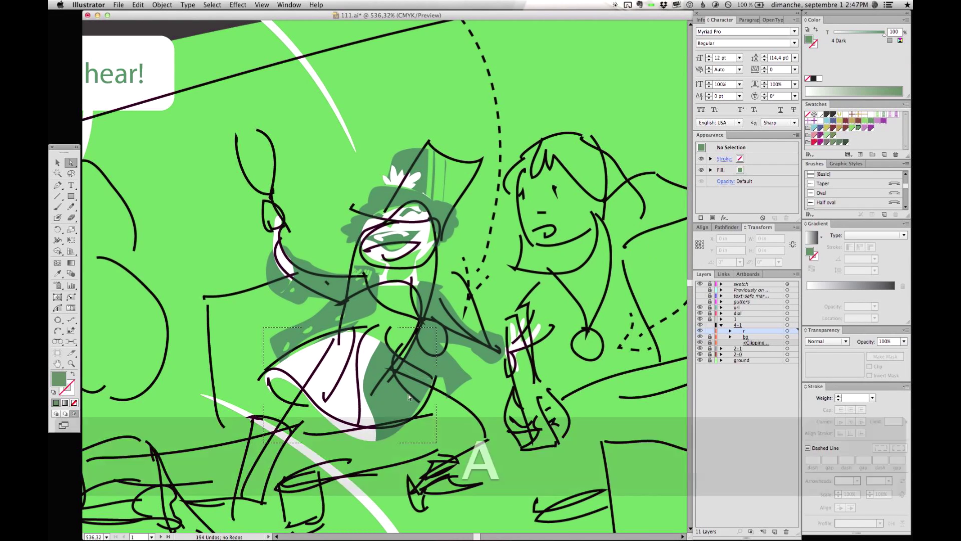
left_click(376, 394)
left_click(877, 115)
left_click(850, 141)
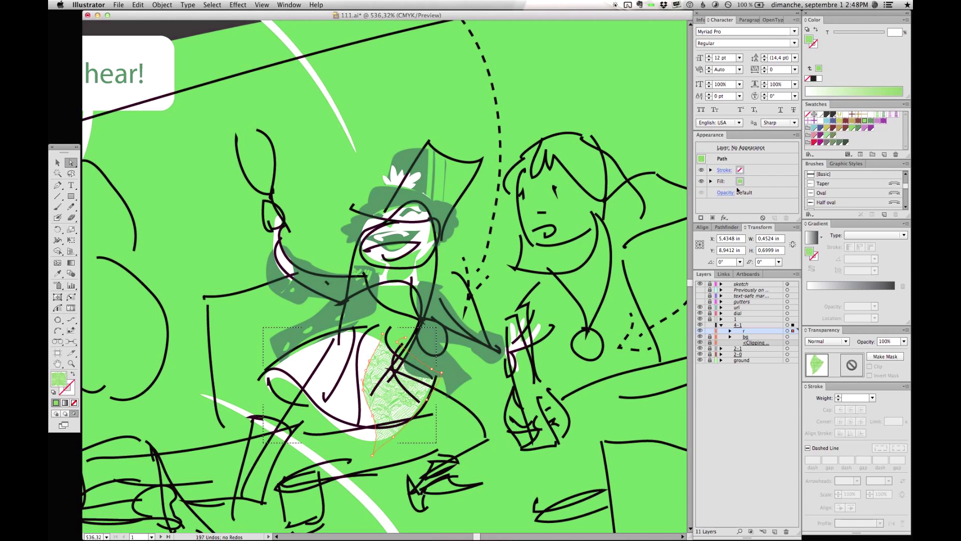
Rotate and scale the scribble pattern in the skirt's shaded section, checking it at 100% zoom
key("r")
left_click_drag(430, 398, 483, 467)
key("s")
key("super+z")
left_click_drag(511, 337, 344, 398)
key("super+shift+a")
key("super+1")
key("s")
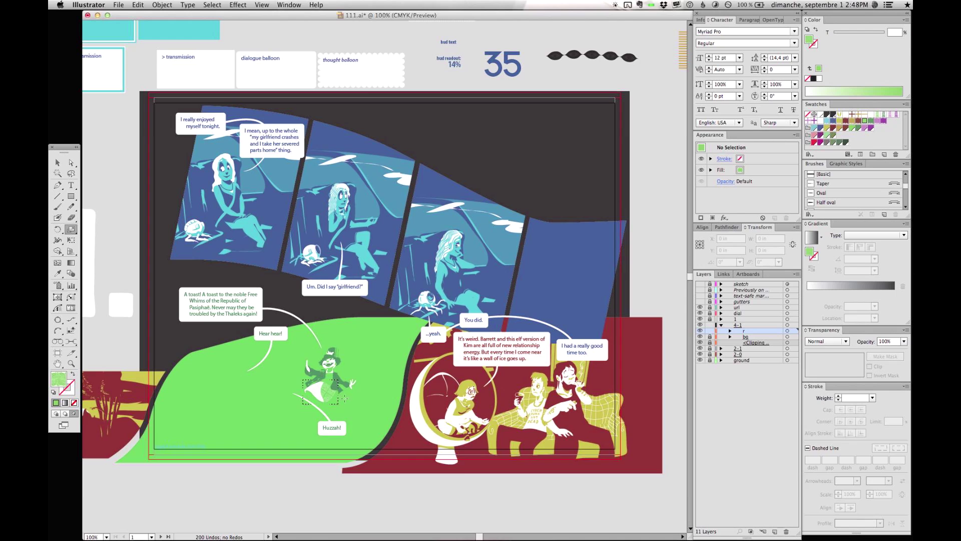
key("super+z")
left_click_drag(410, 341, 436, 323)
key("super+shift+a")
Draw both legs in white behind the skirt with the Pencil tool, following the sketch
key("a")
left_click_drag(212, 327, 395, 439)
left_click(700, 284)
key("shift+d")
key("d")
key("n")
key("shift+d")
mouse_move(407, 313)
left_mouse_down()
mouse_move(392, 348)
mouse_move(416, 321)
left_mouse_up()
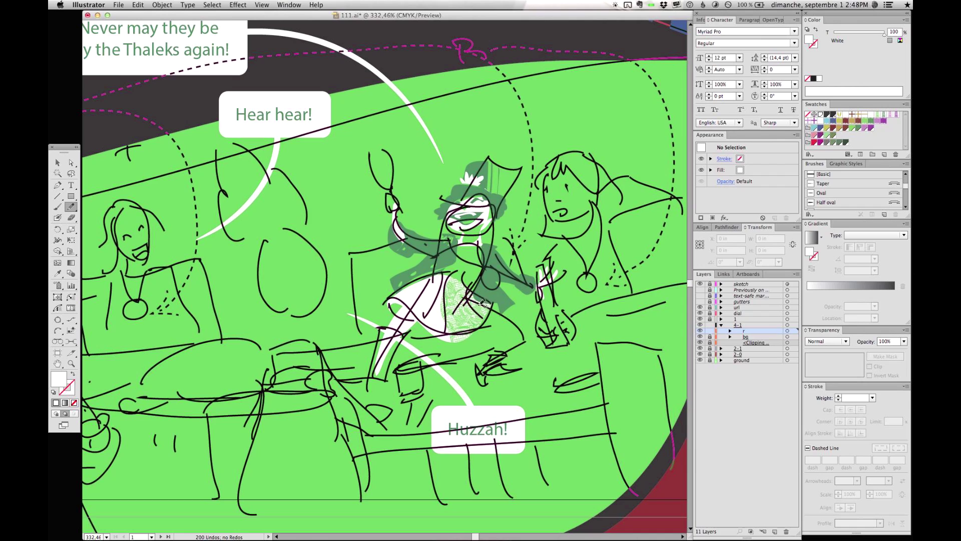
left_click_drag(480, 324, 467, 317)
left_click(701, 284)
Shade the right leg and the inside of the skirt's hem in 4 Dark
key("a")
left_click_drag(521, 335, 502, 325)
key("shift+super+a")
key("n")
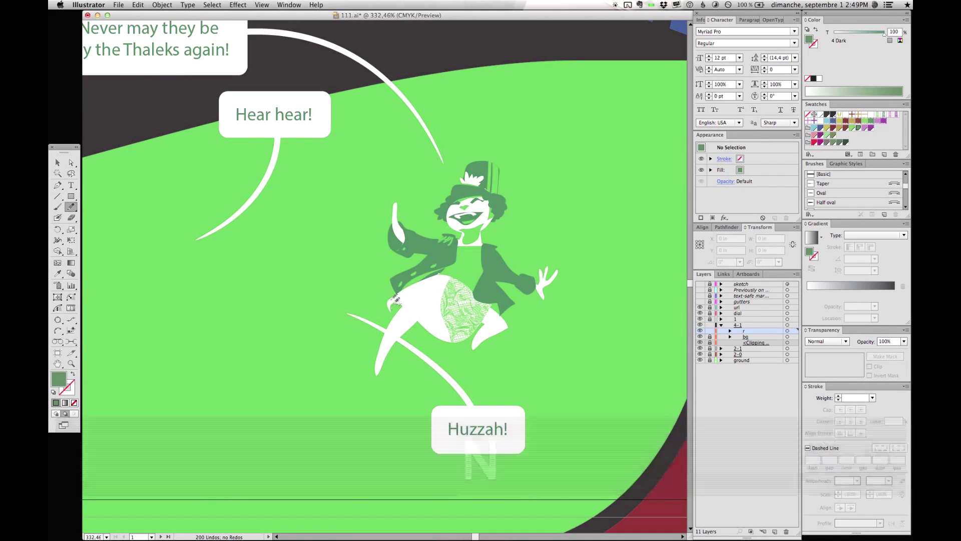
key("a")
left_click(382, 361)
key("shift+d")
key("shift+super+a")
left_click(852, 128)
key("n")
key("shift+d")
left_click(701, 284)
key("a")
key("shift+super+a")
key("n")
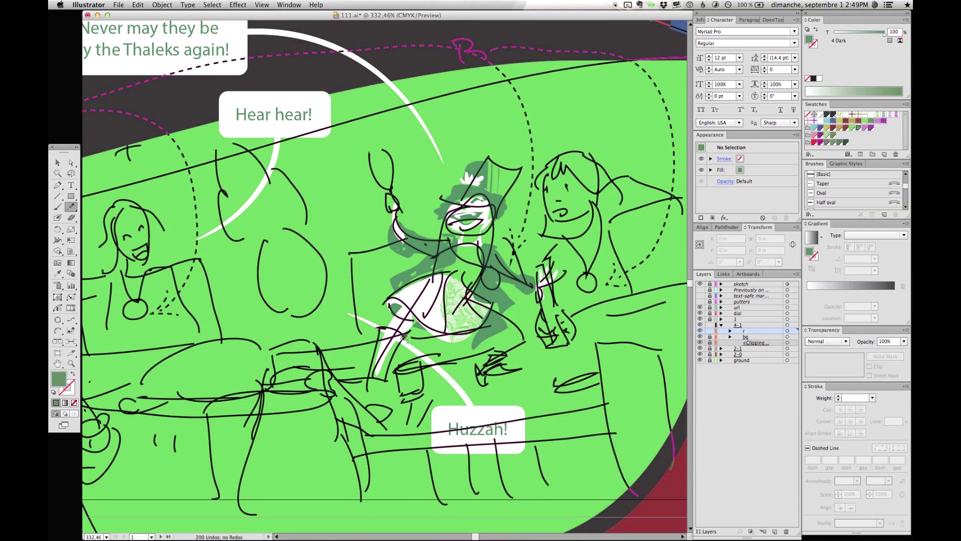
Draw the shaft of the left boot in 4 Dark over the lower leg
left_click_drag(383, 331, 399, 348)
key("b")
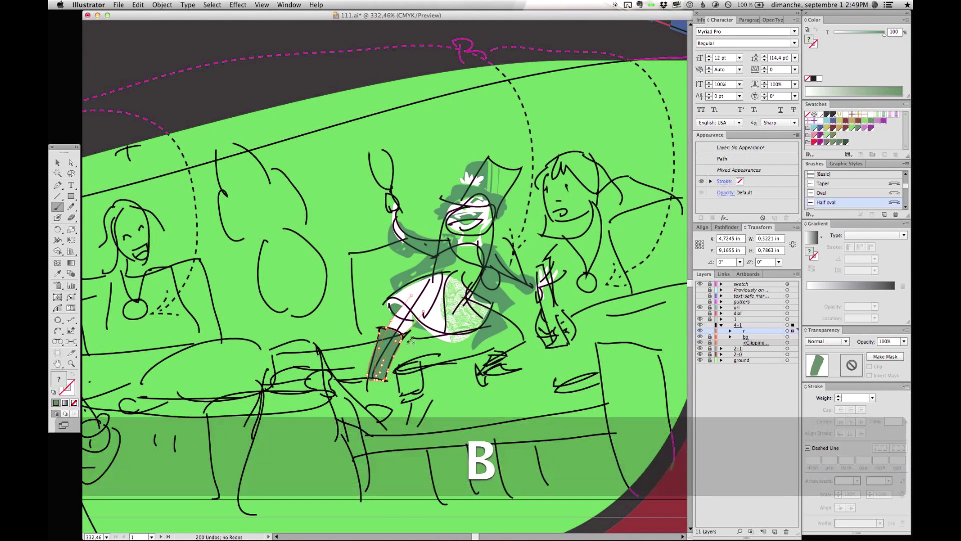
key("n")
key("shift+super+a")
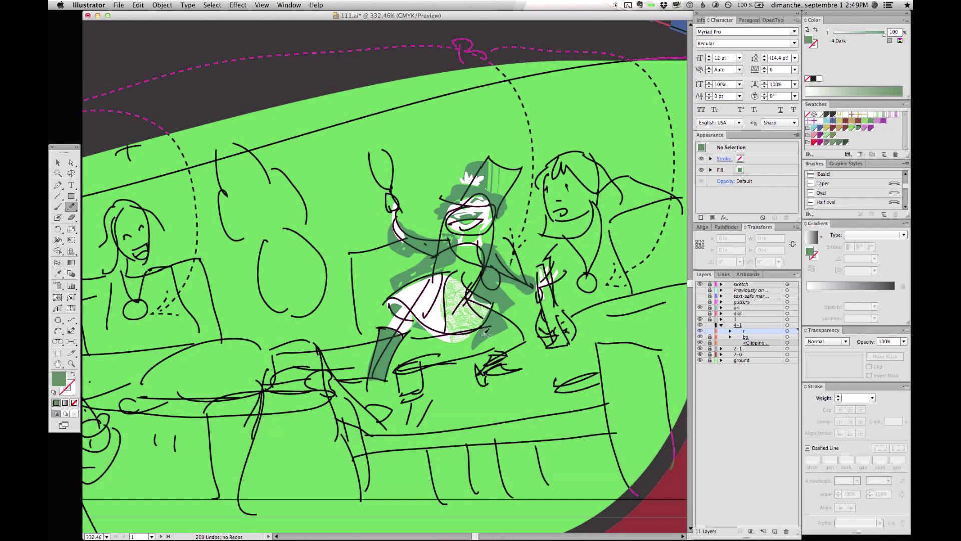
Draw the right lower leg and boot and the left boot's foot in 4 Dark with the Pencil tool
key("super+z")
left_click_drag(498, 363, 473, 352)
left_click(701, 283)
key("r")
left_click(471, 352)
key("shift+super+a")
key("n")
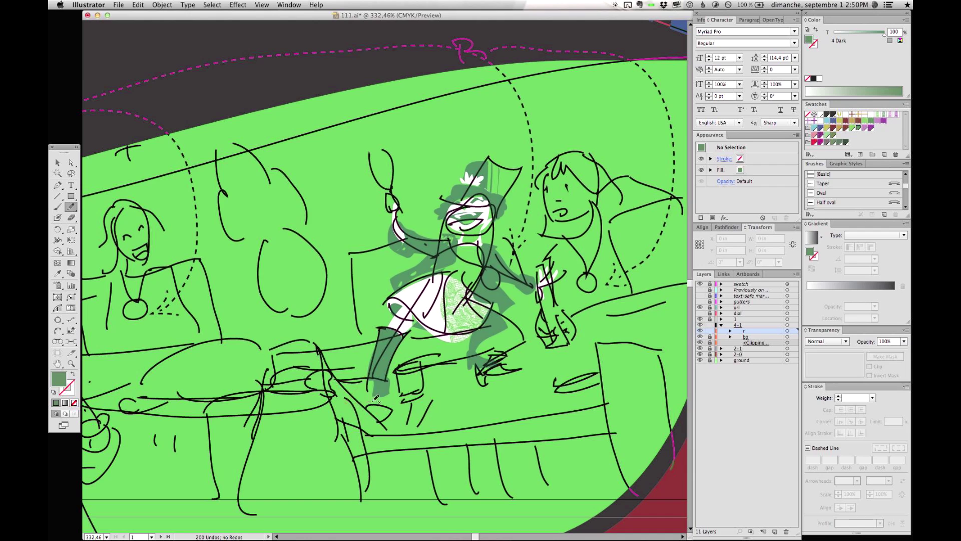
left_click(854, 132)
left_click(700, 283)
left_click(700, 284)
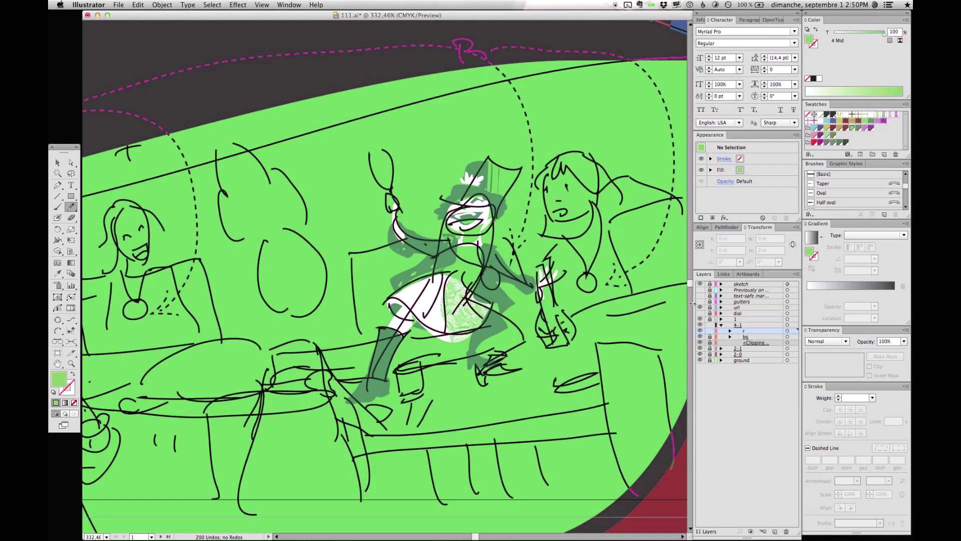
Draw a U-shaped glass about 0.13 in wide above the raised hand with a white Pen stroke, joining its points as corners
left_click(820, 115)
key("p")
mouse_move(398, 151)
left_mouse_down()
mouse_move(397, 172)
mouse_move(414, 187)
left_mouse_up()
key("shift+x")
left_click(411, 151)
key("super+u")
key("alt+shift+super+j")
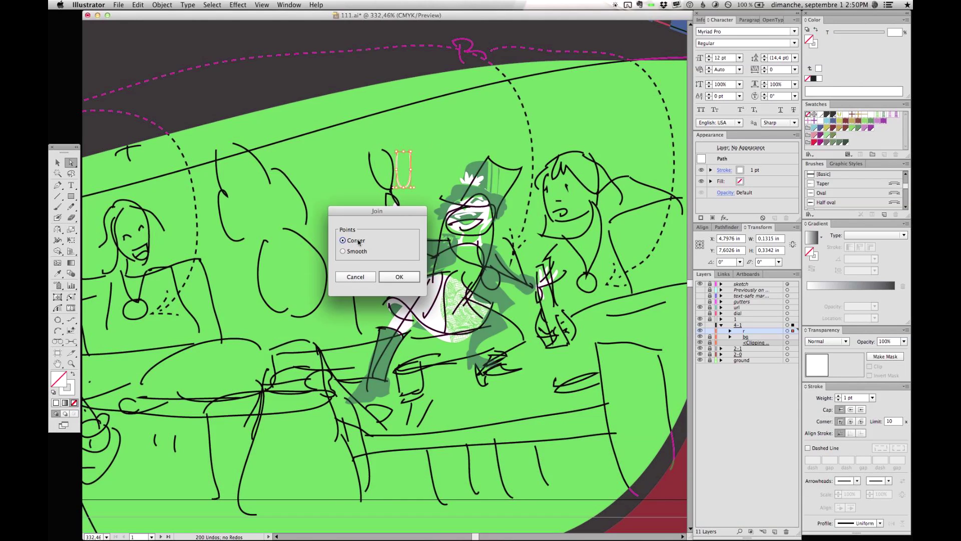
key("Return")
key("shift+super+a")
key("n")
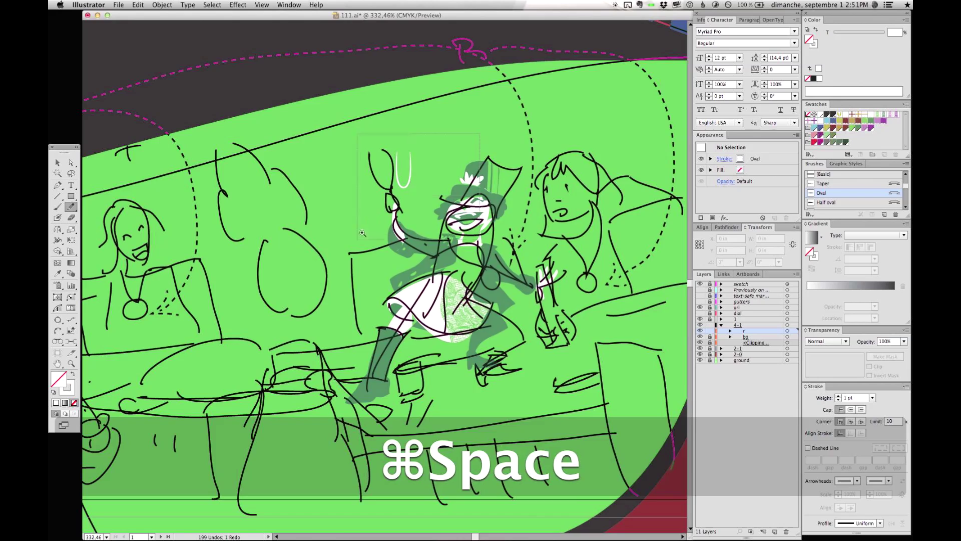
Thin the glass outline to 0.5 pt and draw its rim and inner curve with the Oval and Half oval brushes
left_click(428, 160, "super")
key("super+z")
left_click_drag(328, 117, 330, 118)
key("a")
left_click(873, 398)
left_click(886, 222)
key("shift+super+a")
key("n")
left_click(826, 202)
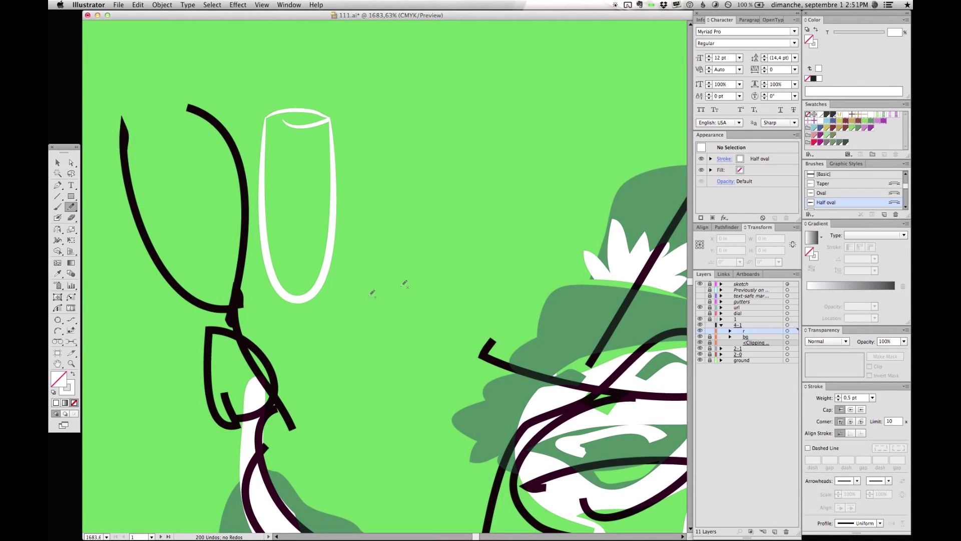
Draw a straight stem below the glass with the Basic brush and widen it along its length with the Width tool
left_click_drag(905, 188, 905, 186)
left_click(823, 196)
key("backslash")
left_click_drag(296, 299, 296, 407)
key("shift+w")
left_click_drag(296, 300, 307, 300)
left_click_drag(301, 353, 300, 353)
left_click_drag(299, 407, 313, 414)
Move, rotate and scale the whole glass so it tilts over the raised hand as in the sketch
key("a")
key("super+a")
key("e")
left_click_drag(348, 346, 379, 315)
left_click_drag(260, 293, 167, 311)
key("r")
left_click_drag(230, 346, 478, 318)
key("super+z")
left_click(233, 313)
left_click_drag(426, 446, 462, 394)
key("s")
key("super+shift+a")
key("n")
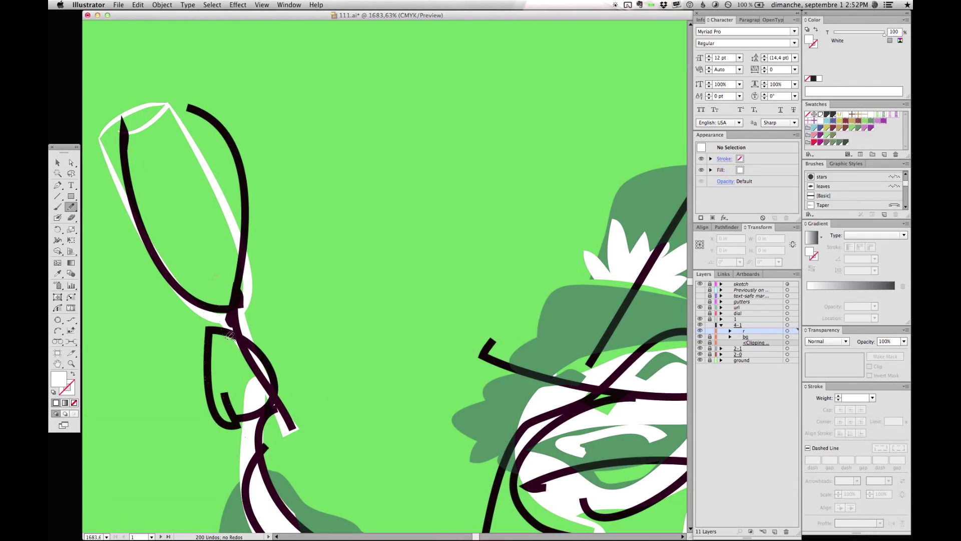
Draw the raised hand and its fingers in white gripping the glass stem, and hide the sketch layer
left_click_drag(226, 338, 253, 393)
left_click_drag(268, 330, 255, 385)
left_click(700, 283)
key("super+z")
left_click_drag(245, 354, 247, 386)
key("super+z")
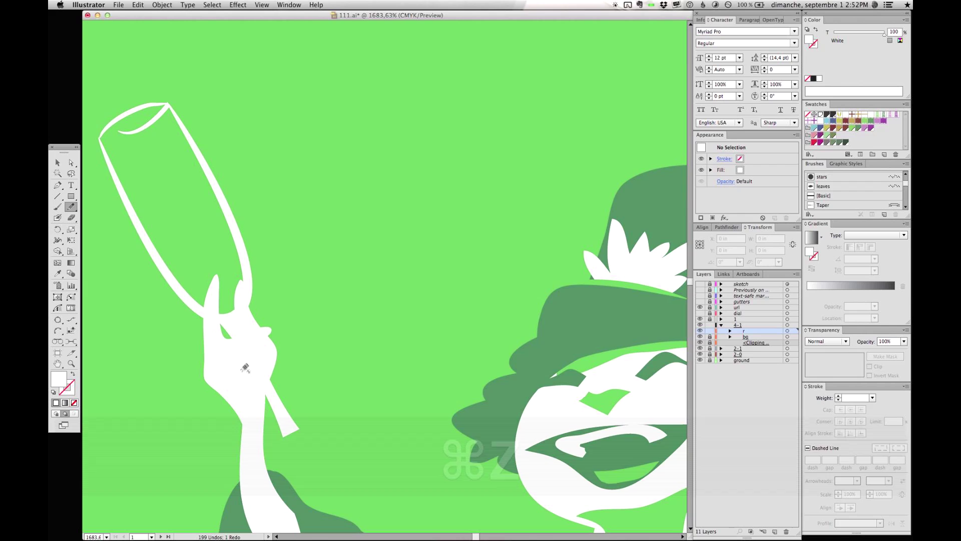
key("super+1")
left_click_drag(256, 327, 356, 392)
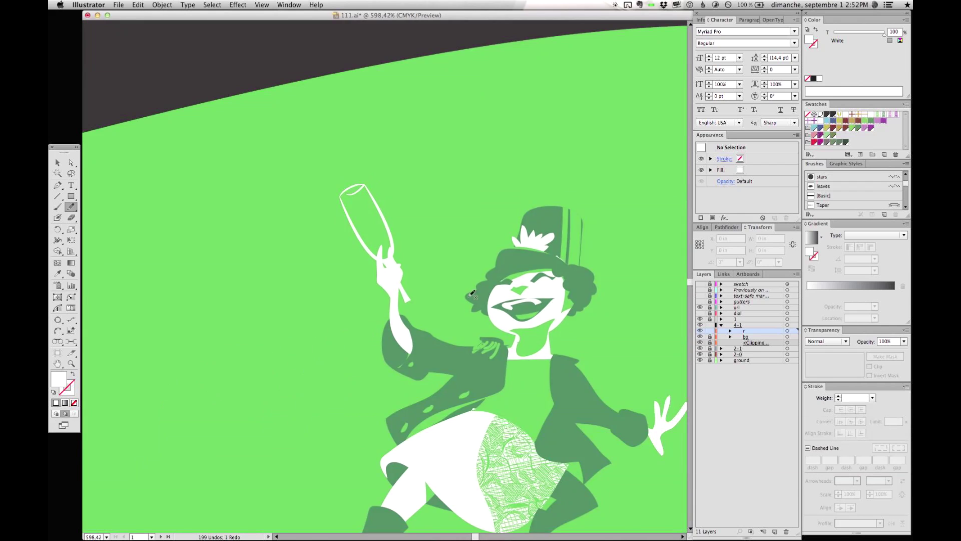
Draw wavy-topped liquid in 4 Dark green inside the raised glass with the Pencil tool, and delete the inner curve of the rim
left_click(858, 128)
key("n")
key("super+z")
mouse_move(361, 224)
left_mouse_down()
mouse_move(376, 201)
mouse_move(350, 197)
mouse_move(362, 229)
mouse_move(383, 234)
mouse_move(370, 201)
left_mouse_up()
key("a")
left_click(384, 219)
left_click(382, 228)
left_click(399, 219)
key("n")
key("a")
left_click(362, 189)
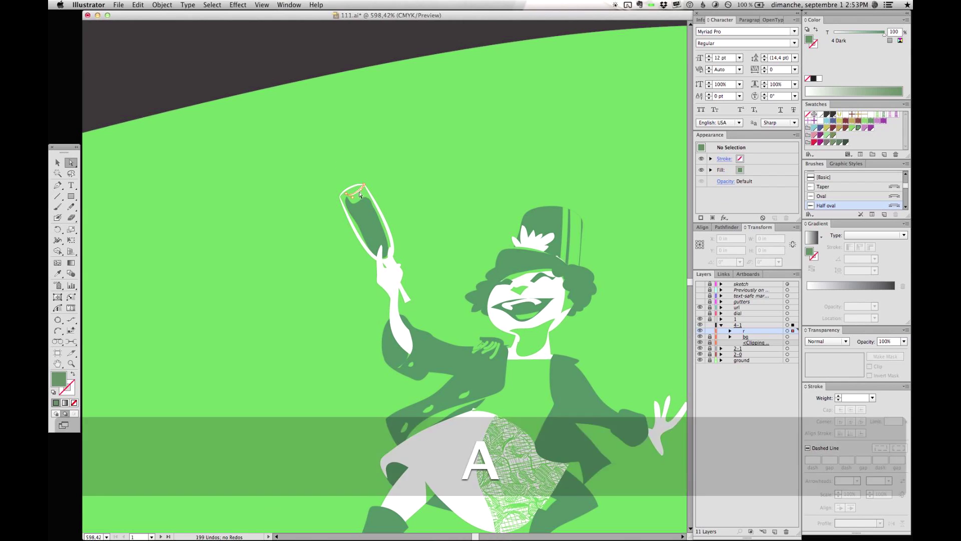
key("BackSpace")
Redraw the liquid's surface so it splashes up over the glass rim, and draw a small 4 Dark green droplet beyond the rim
key("shift+d")
key("n")
left_click(352, 199, "super")
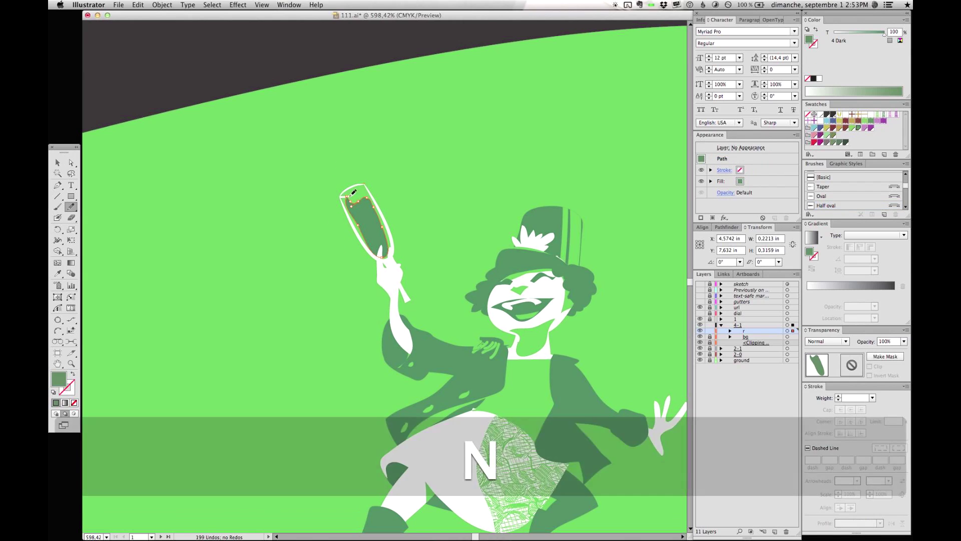
key("a")
key("shift+super+a")
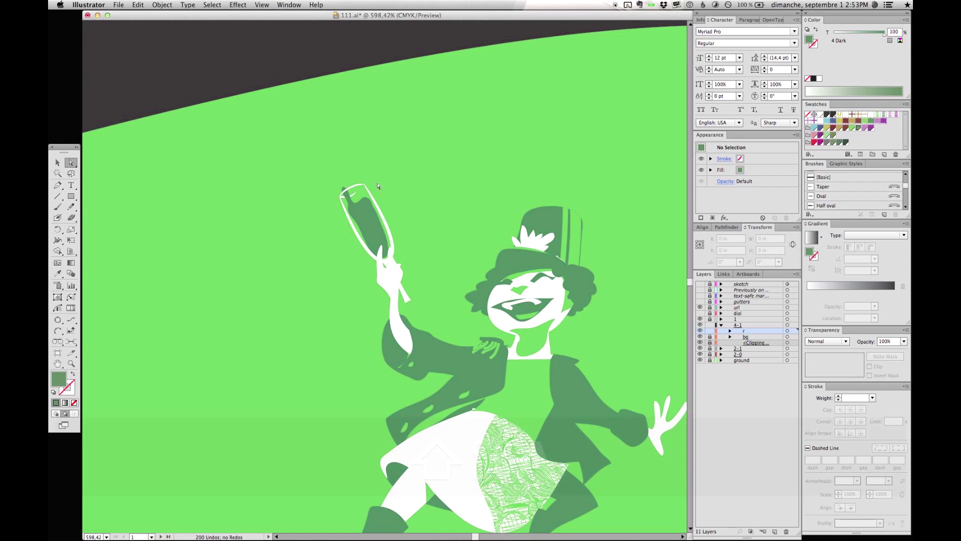
key("n")
key("super+z")
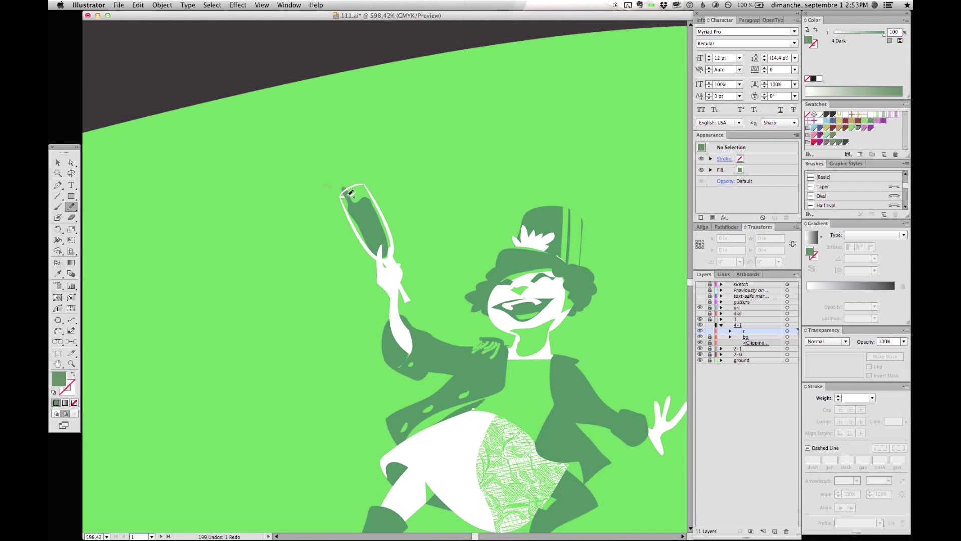
Try to draw a 4 Mid green detail over the dark liquid in the glass with the Pencil tool
key("super+1")
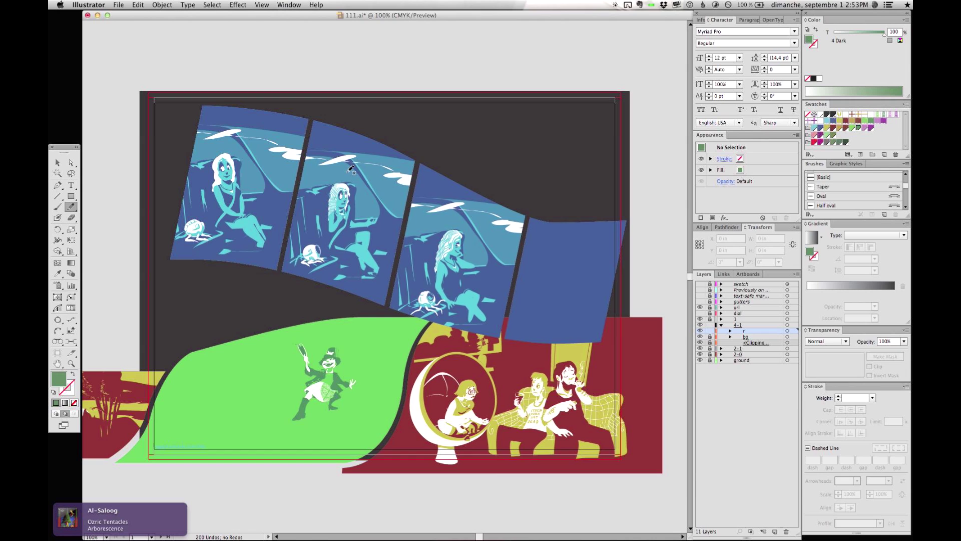
key("super+space")
left_click_drag(258, 323, 360, 415)
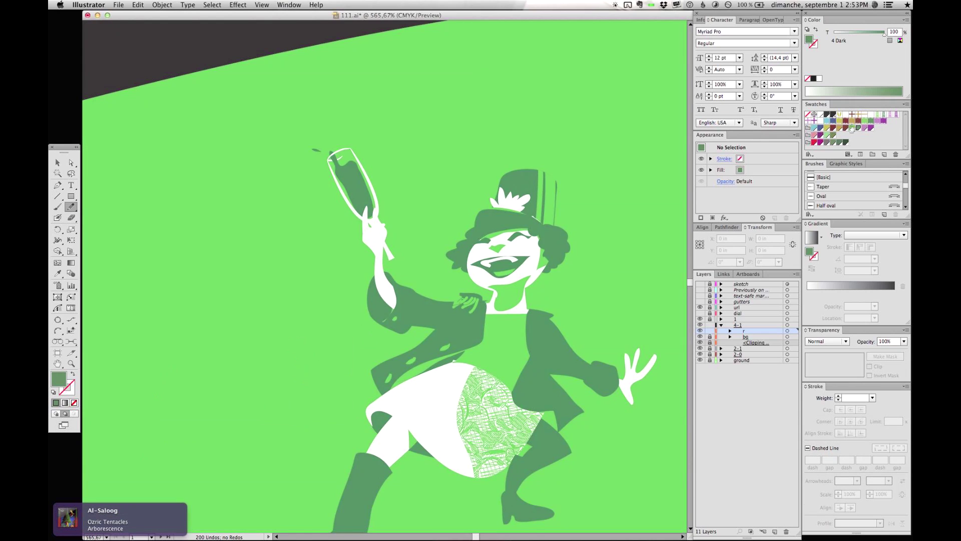
left_click(854, 129)
key("n")
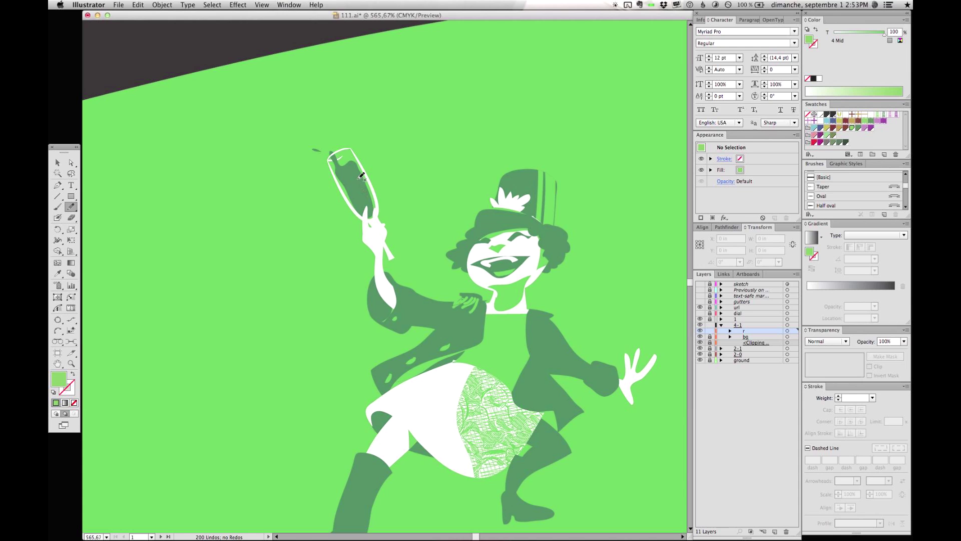
key("super+z")
key("super+z")
key("d")
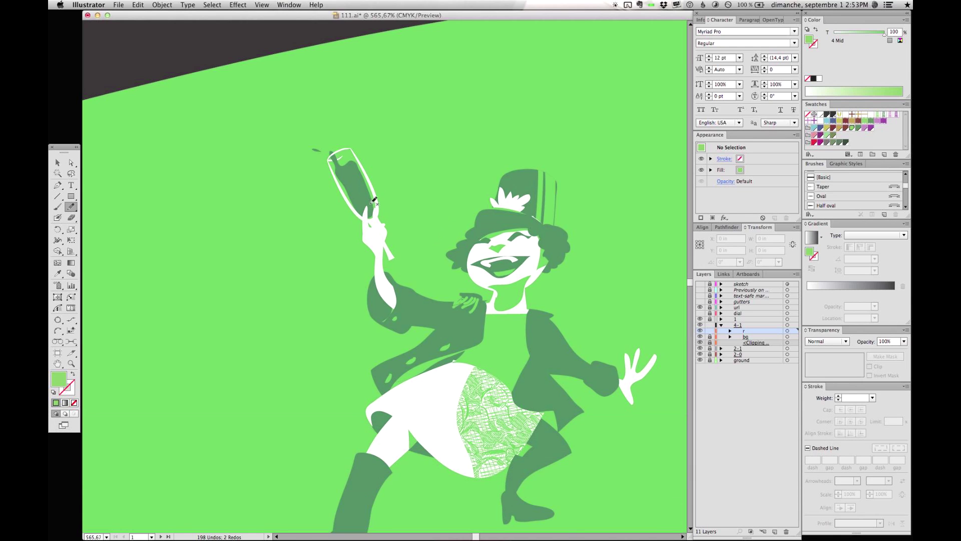